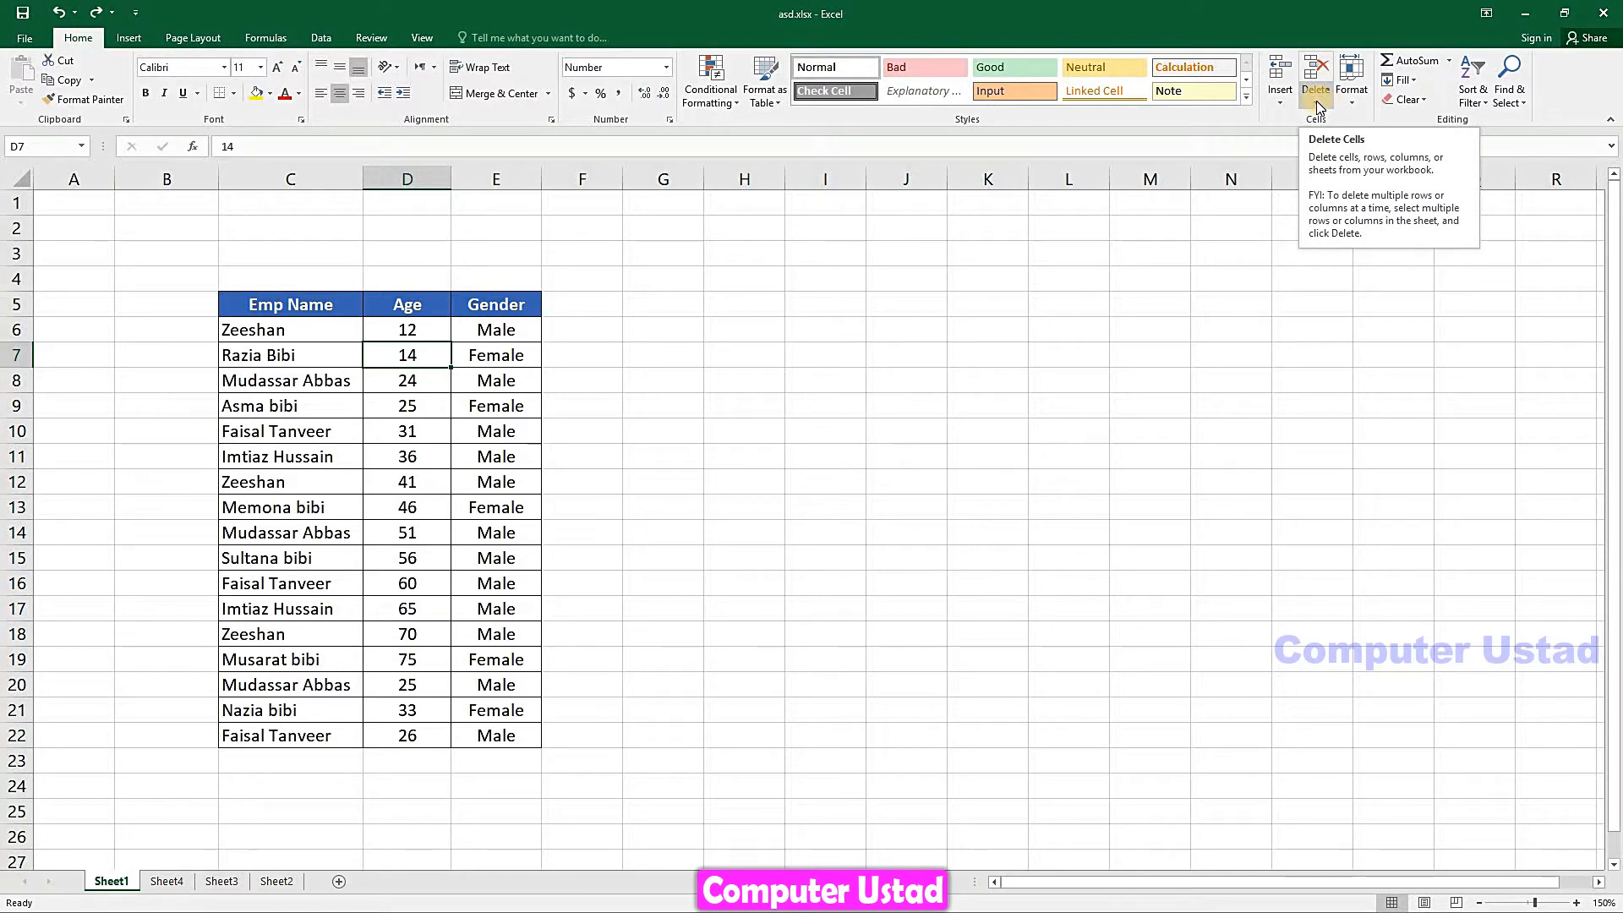
Delete cell D7 in the Age column with the cells shifted up, and check the end of the column at D22.
left_click(1319, 107)
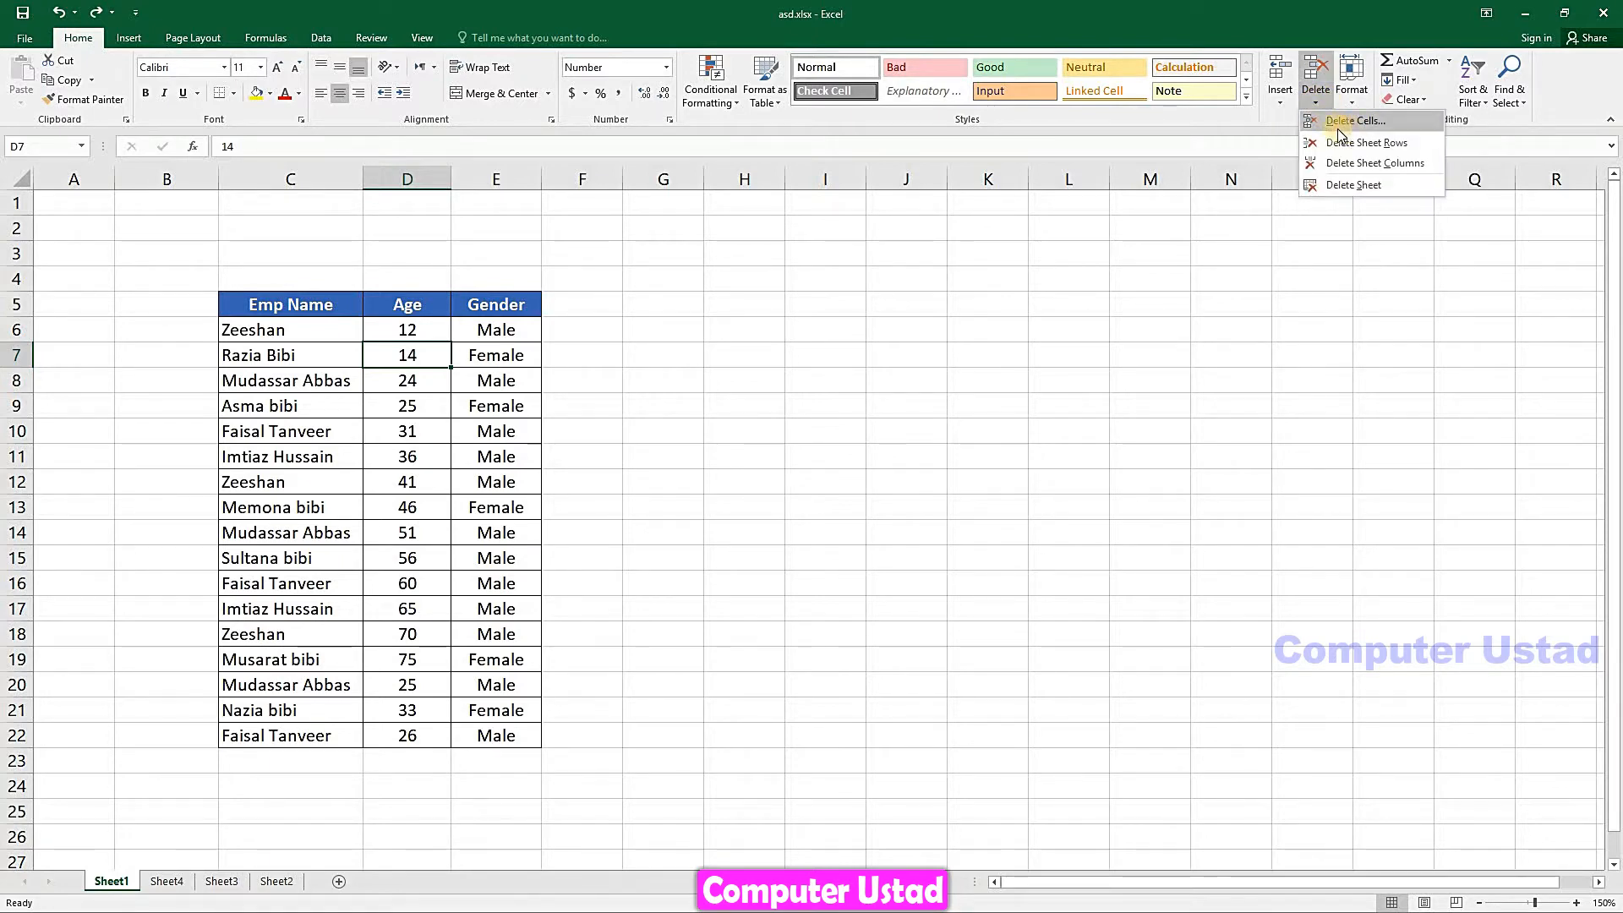
left_click(1342, 121)
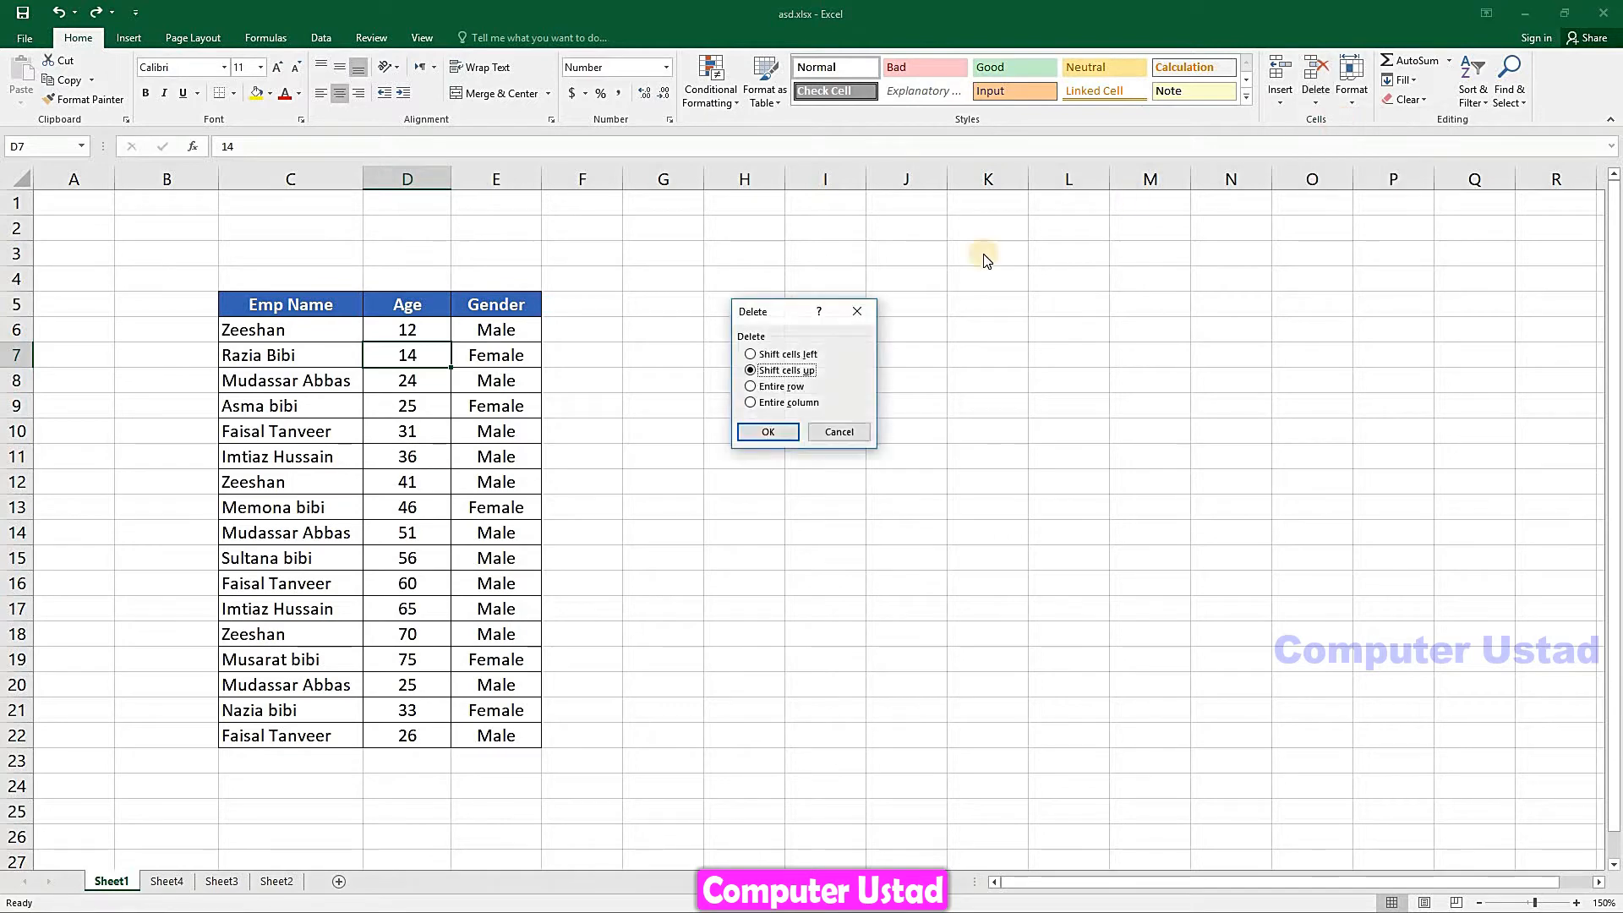
left_click_drag(788, 305, 783, 296)
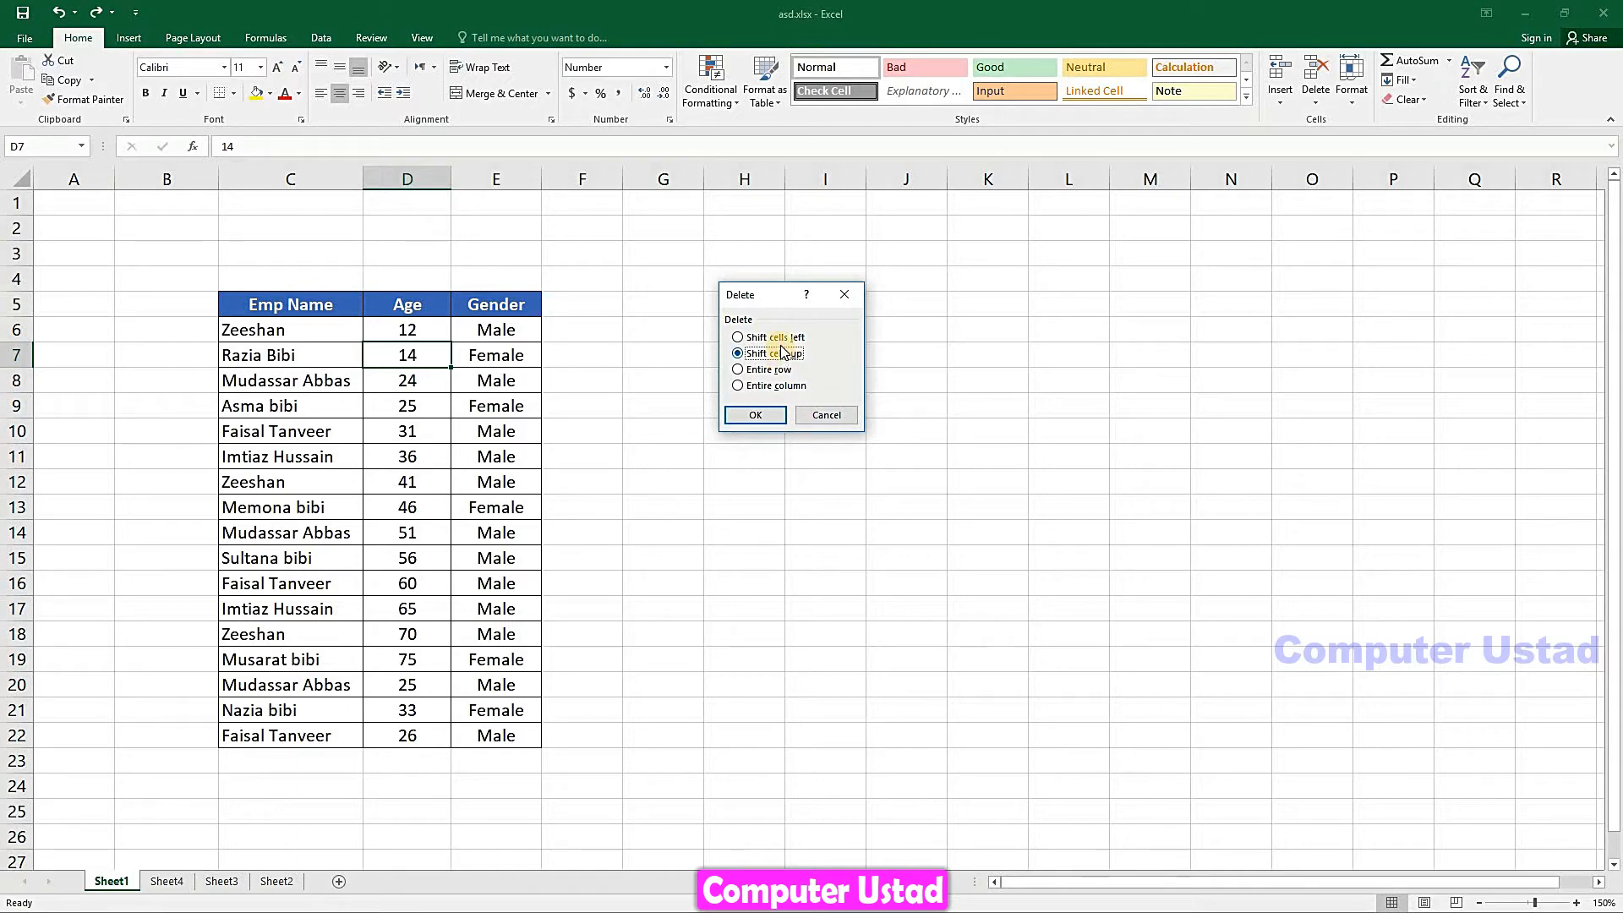
left_click(753, 416)
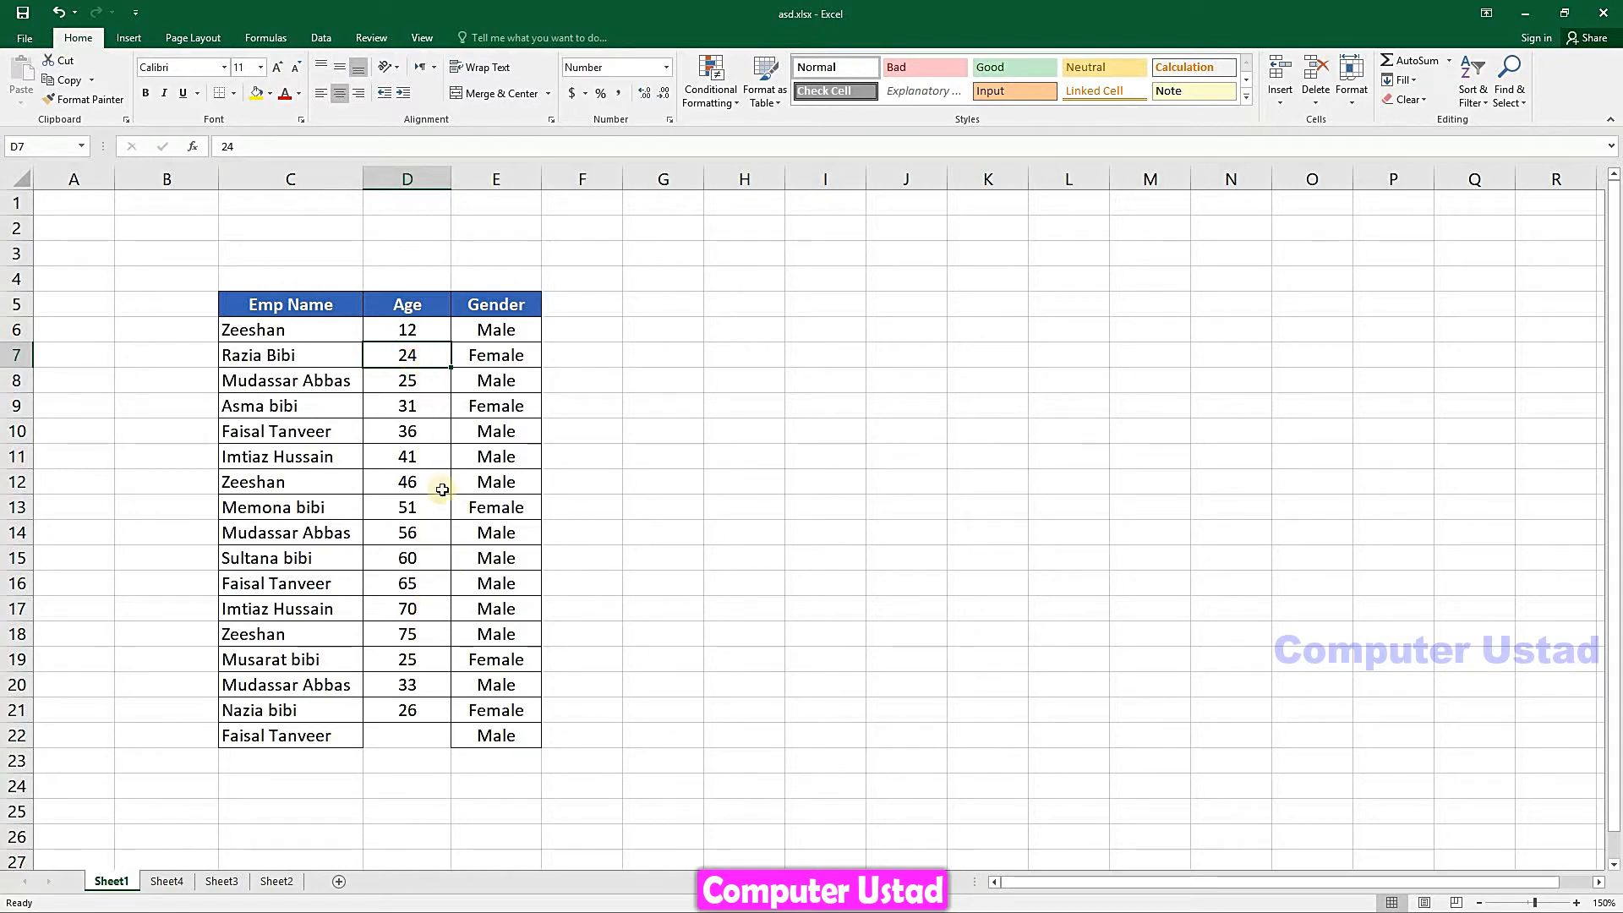
left_click(409, 743)
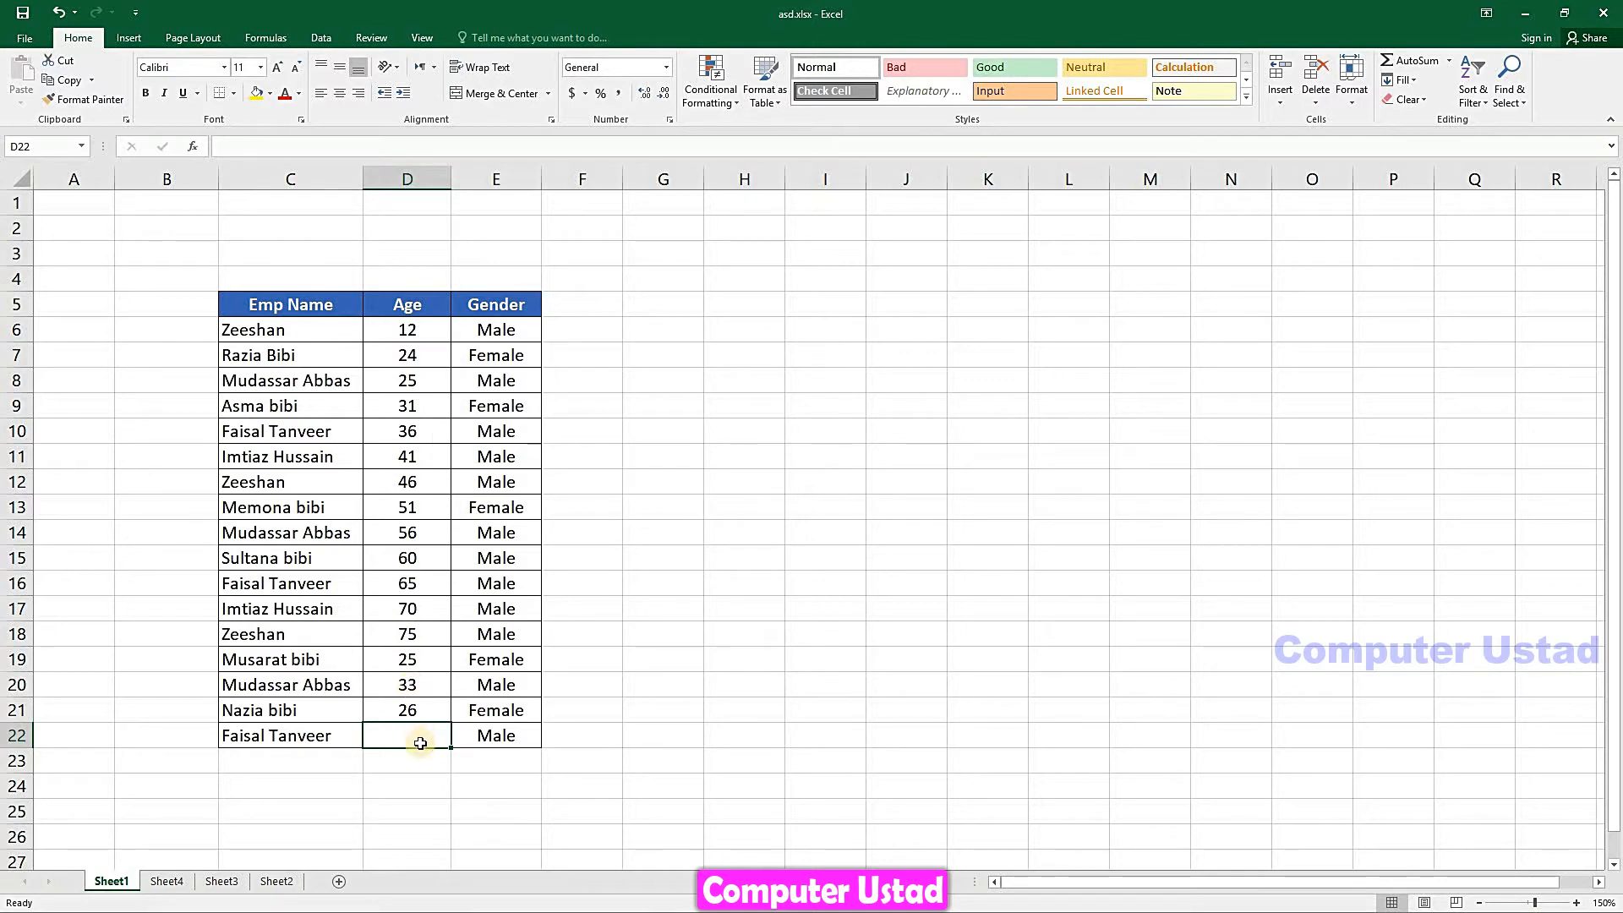
Delete cell D8 in the Age column with the cells shifted left, and check cell E8.
left_click(420, 381)
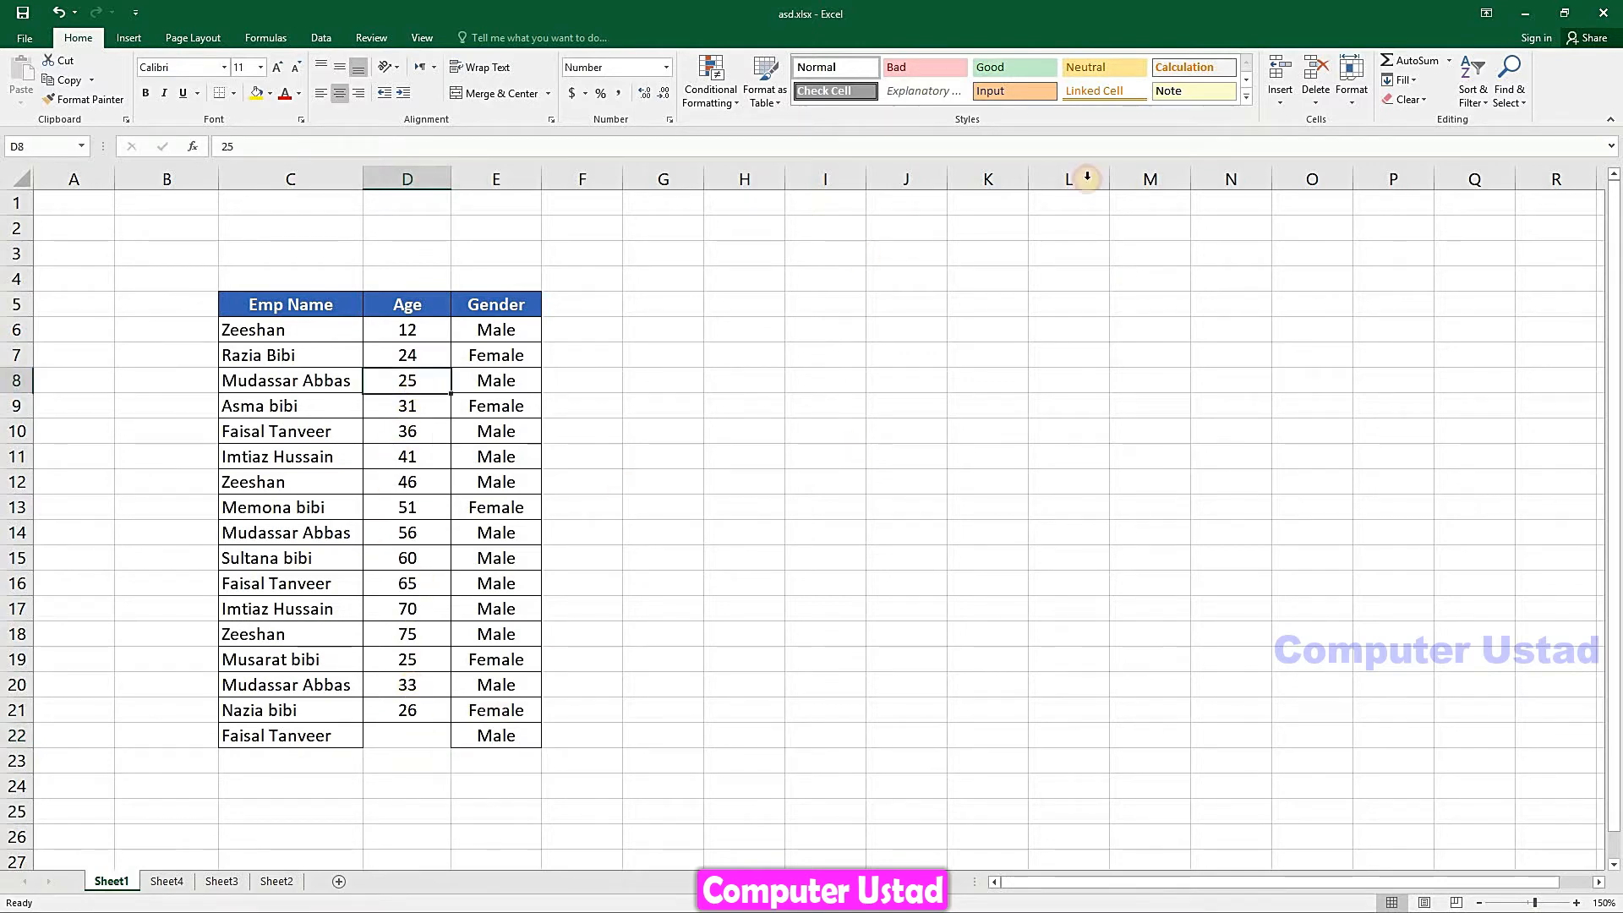
left_click(1316, 94)
left_click(1352, 121)
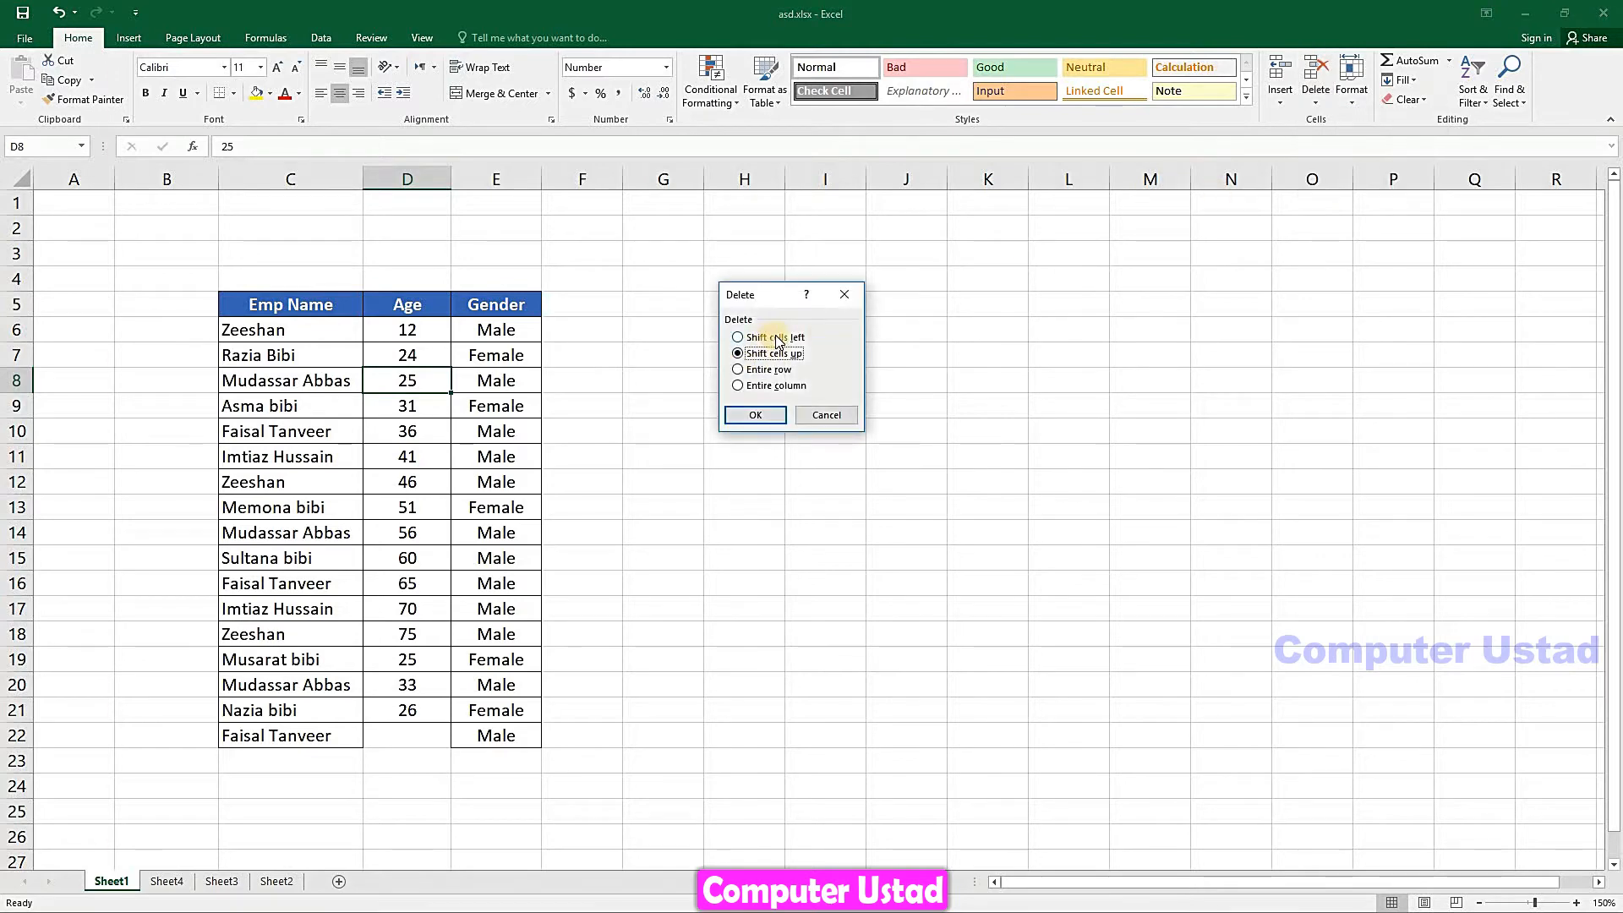
left_click(776, 338)
left_click(757, 415)
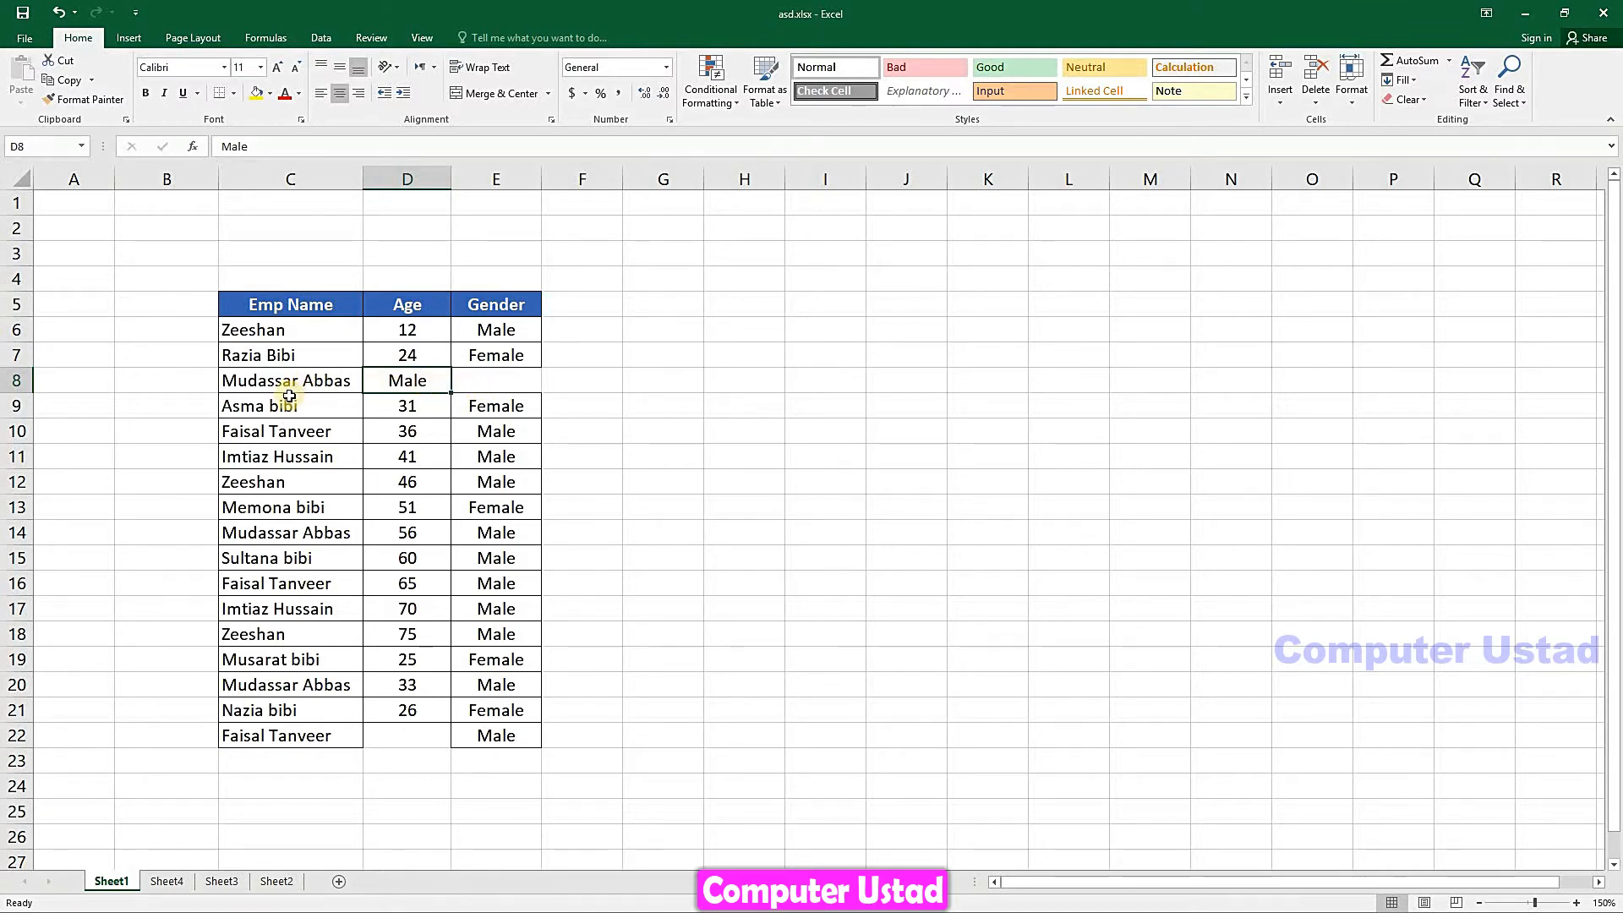
left_click(531, 379)
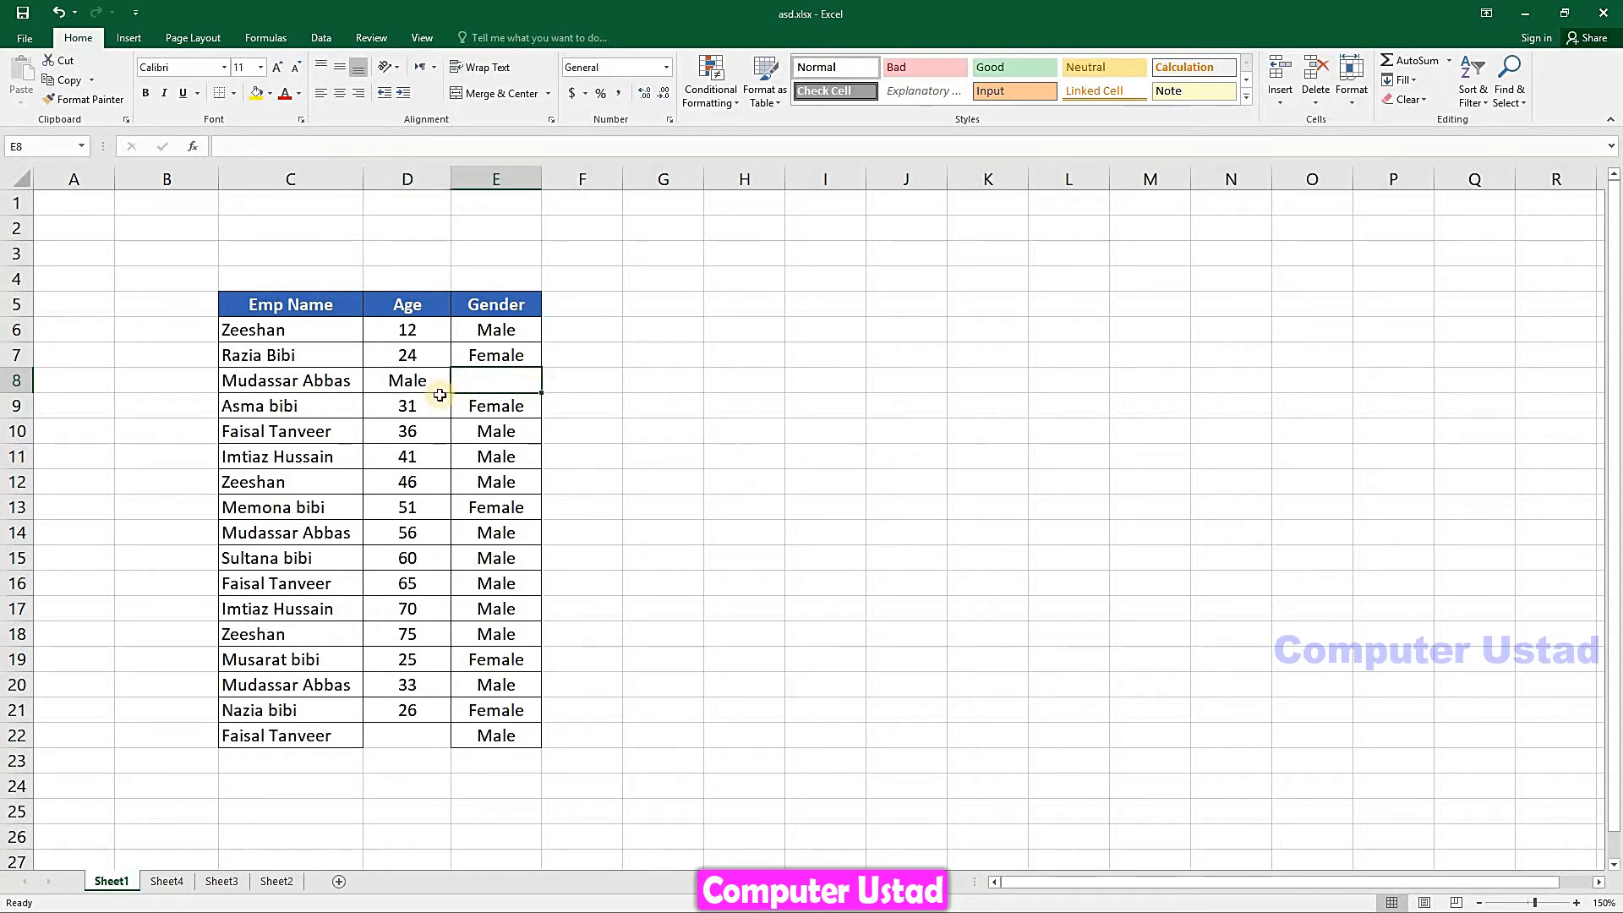
Undo the two cell deletions in the Age column.
key("ctrl+z")
key("ctrl+z")
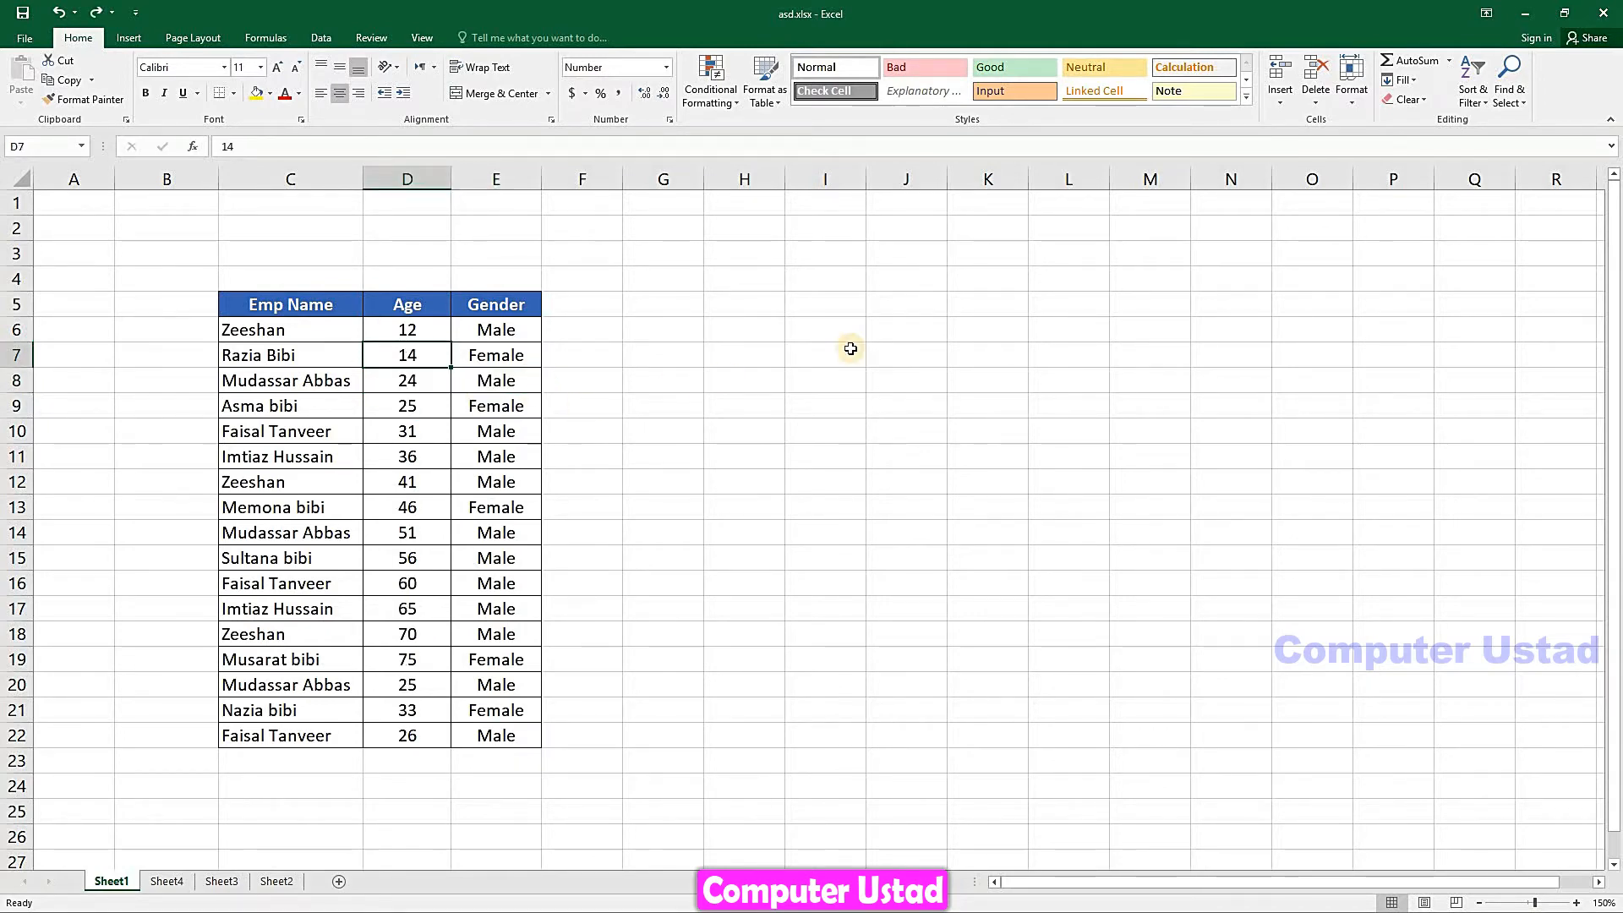
Examine which whole sheet row belongs to a selected cell, highlighting rows 8, 16 and 20 in turn.
left_click(1316, 98)
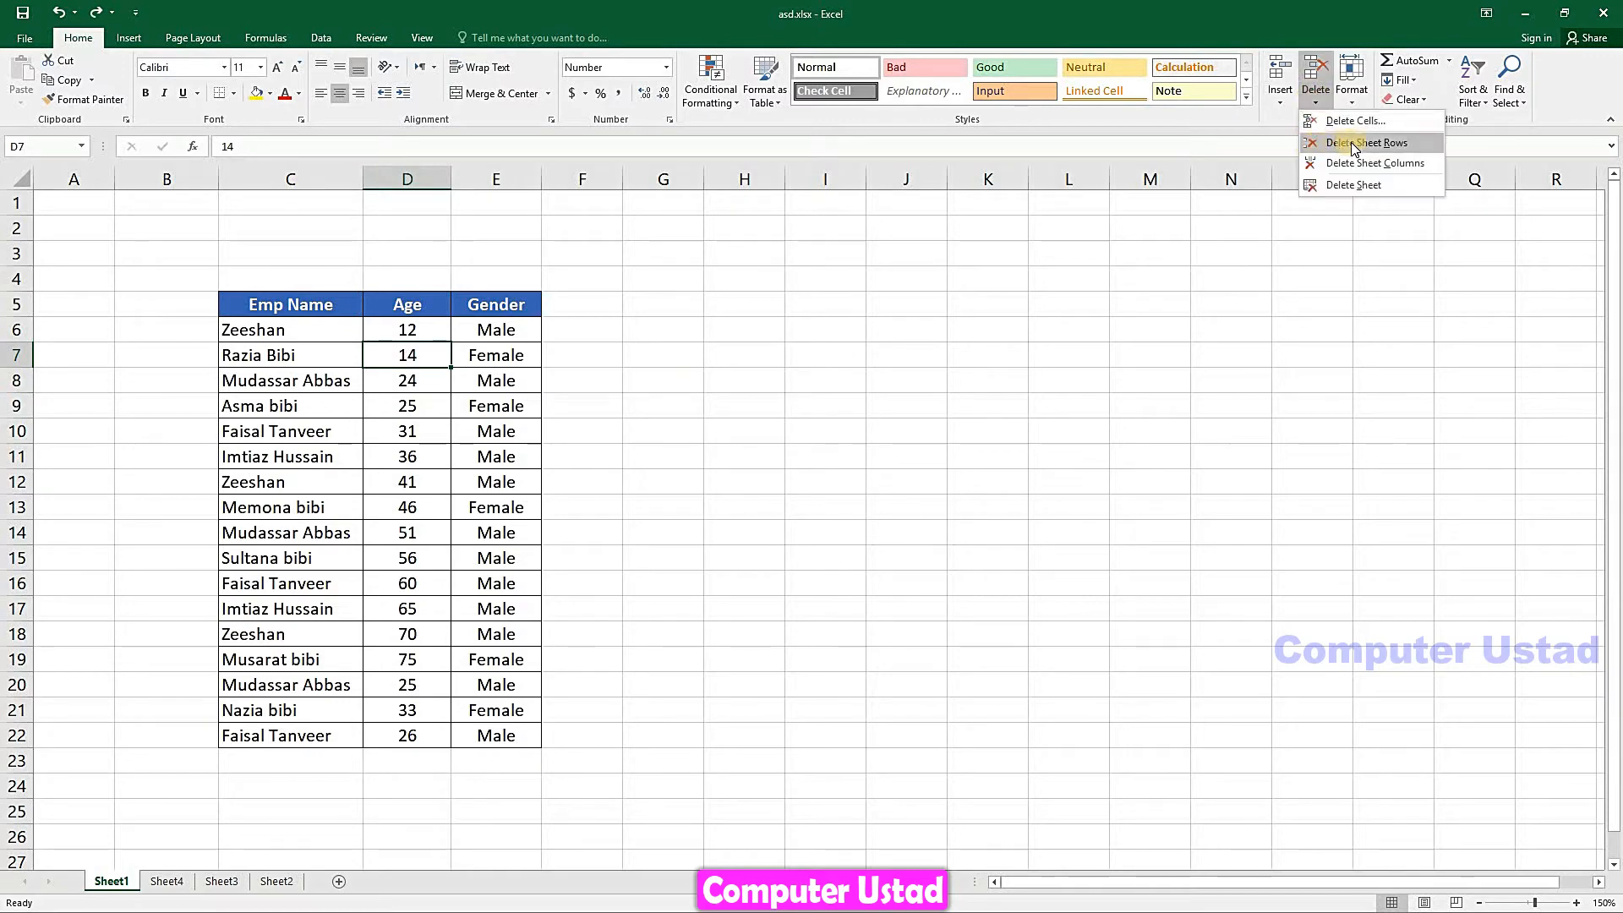
left_click(382, 382)
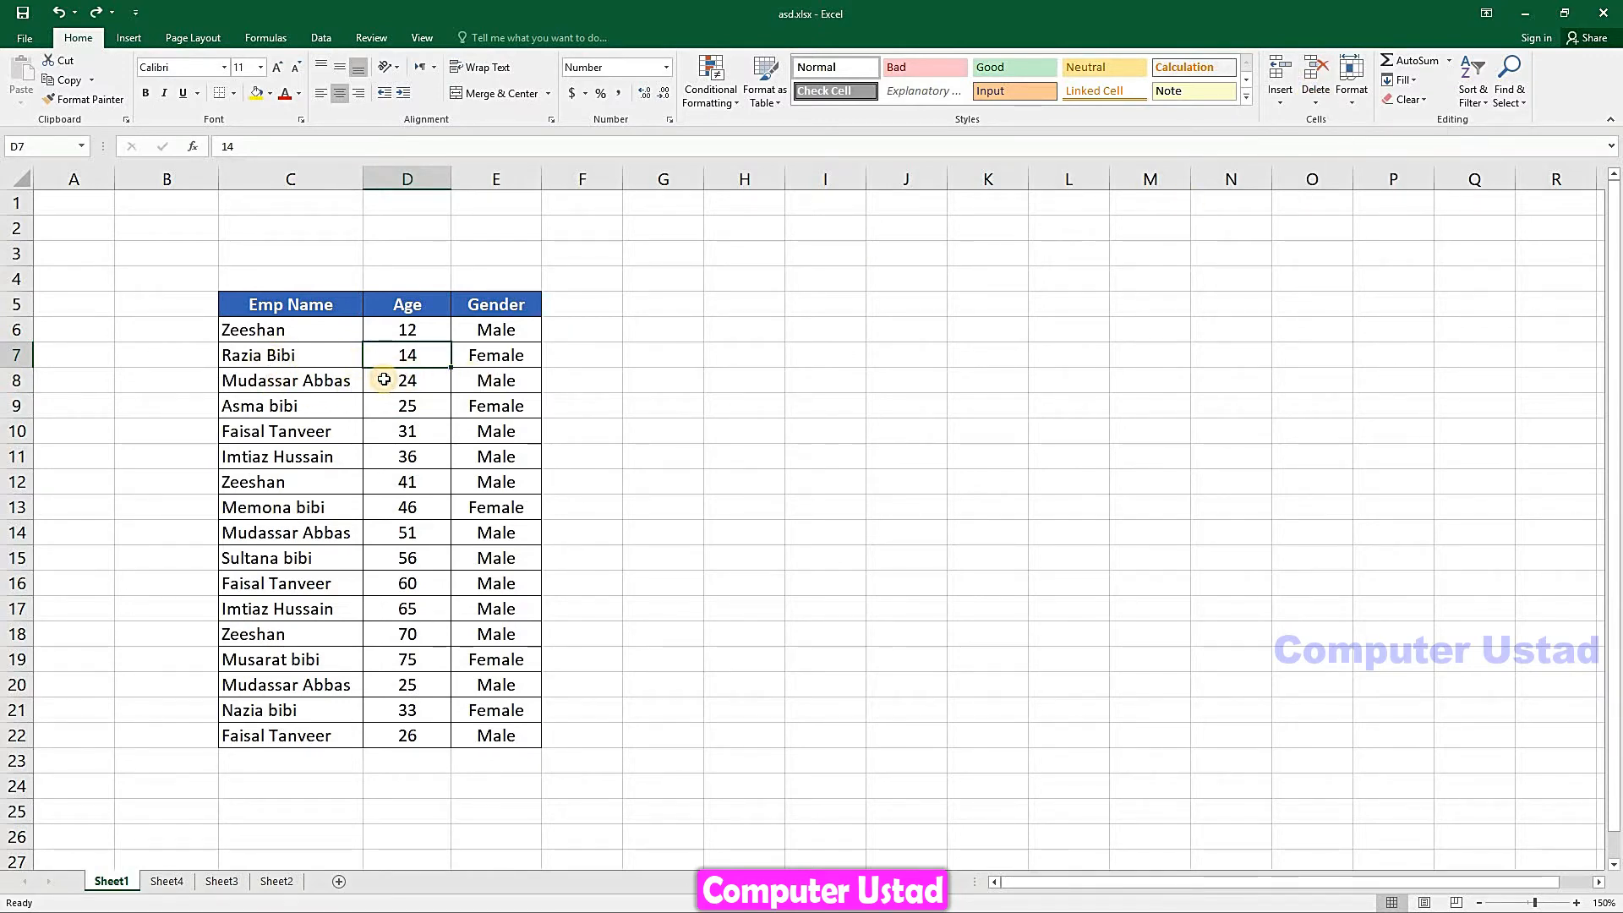
left_click(380, 387)
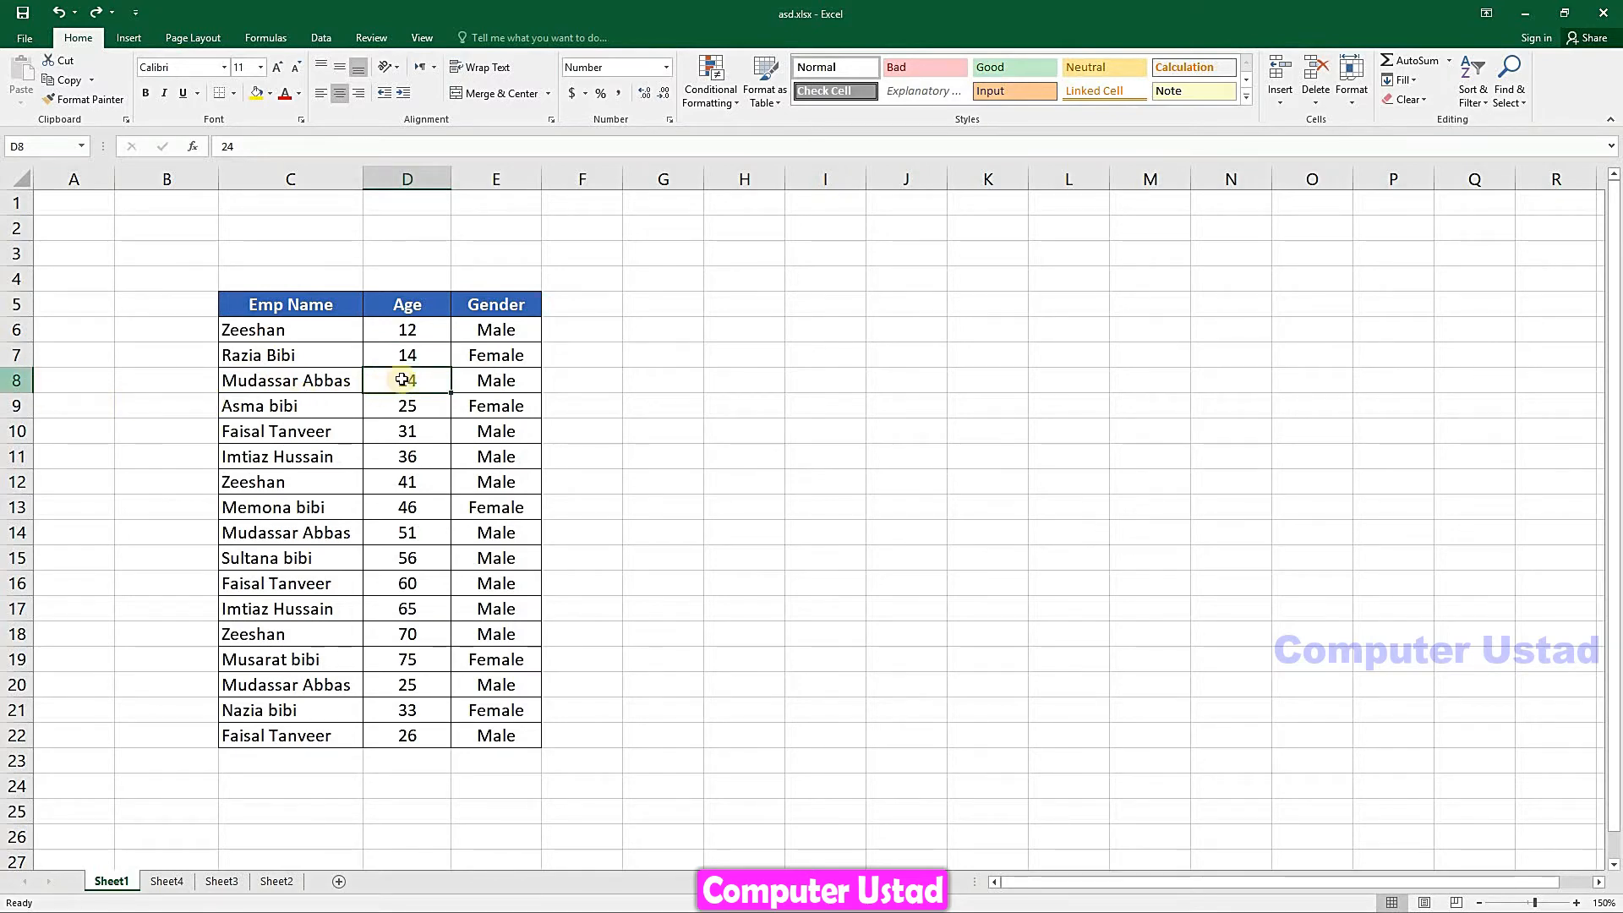
left_click(20, 381)
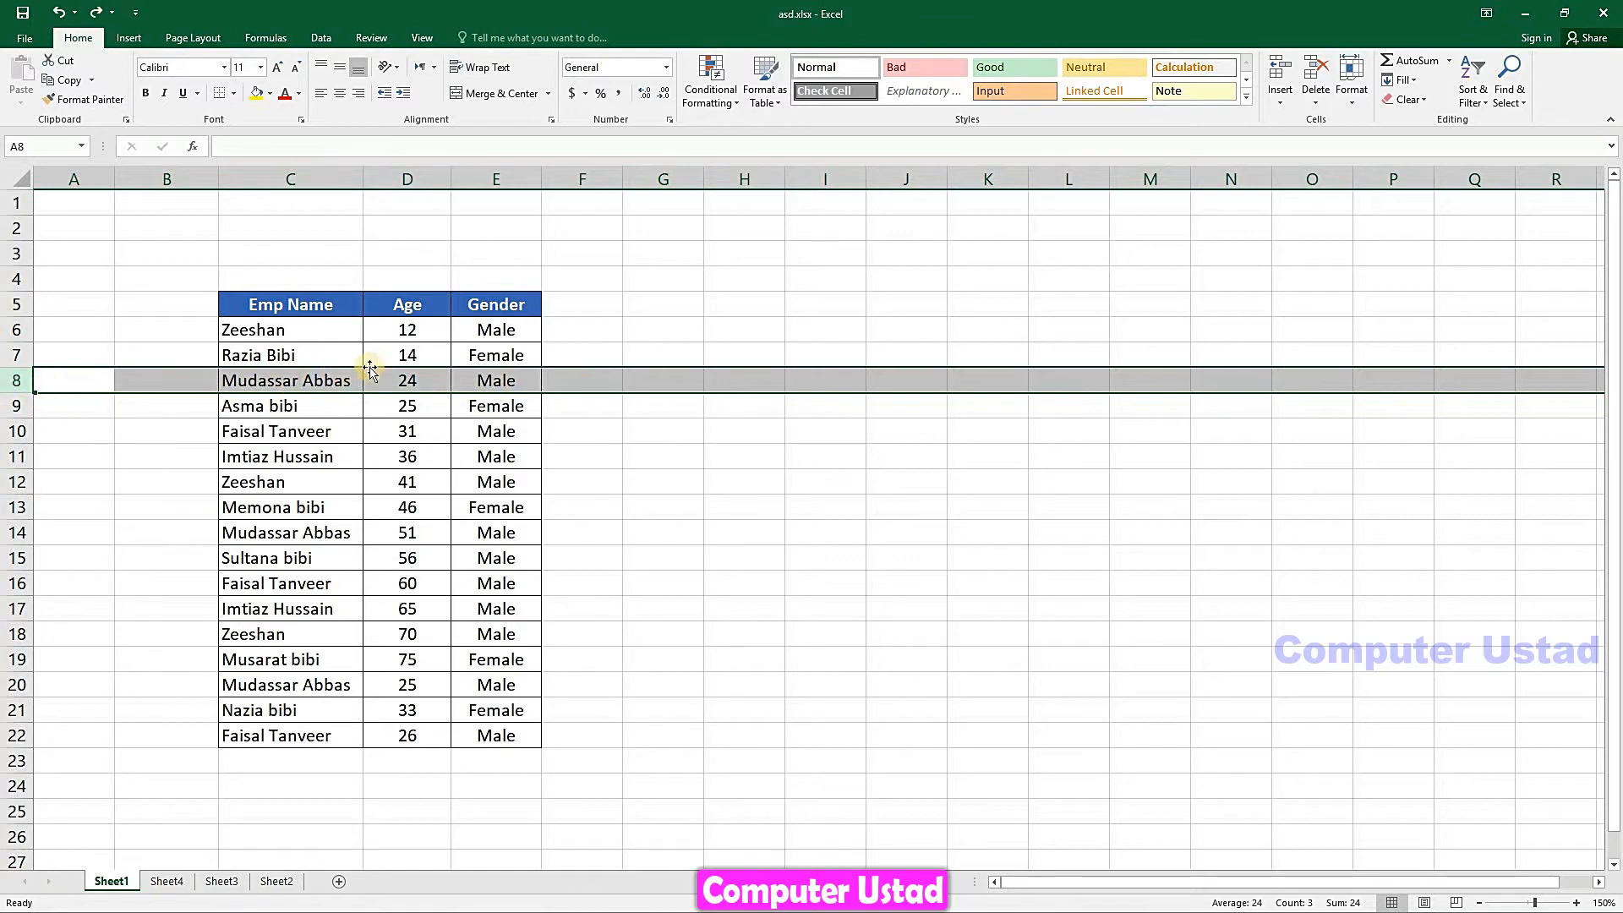
left_click(407, 382)
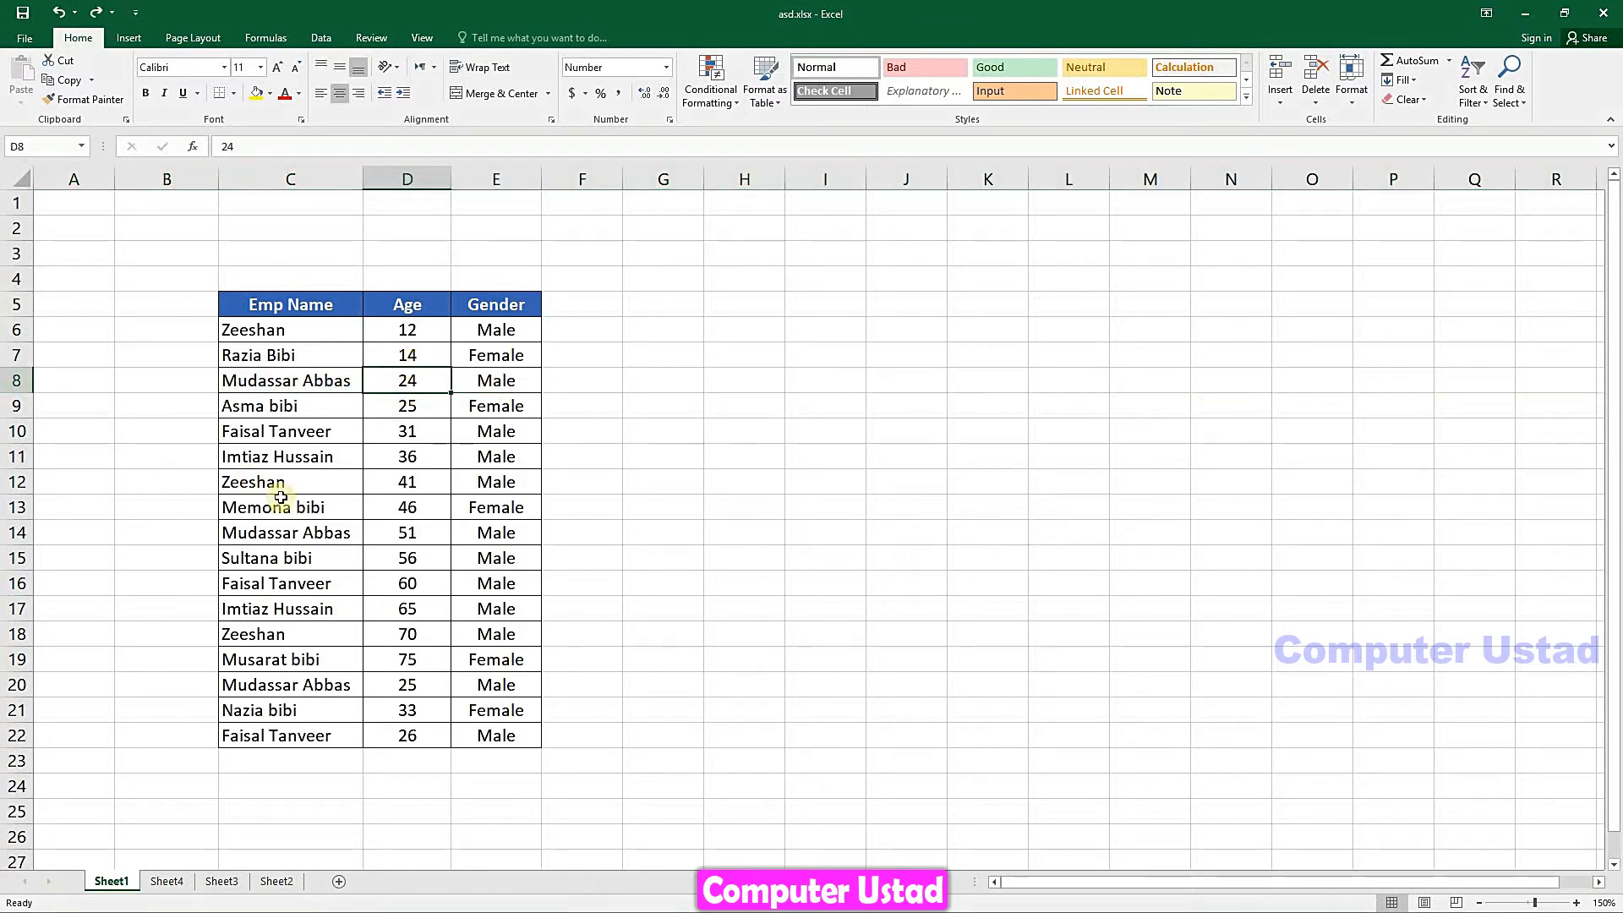
left_click(423, 582)
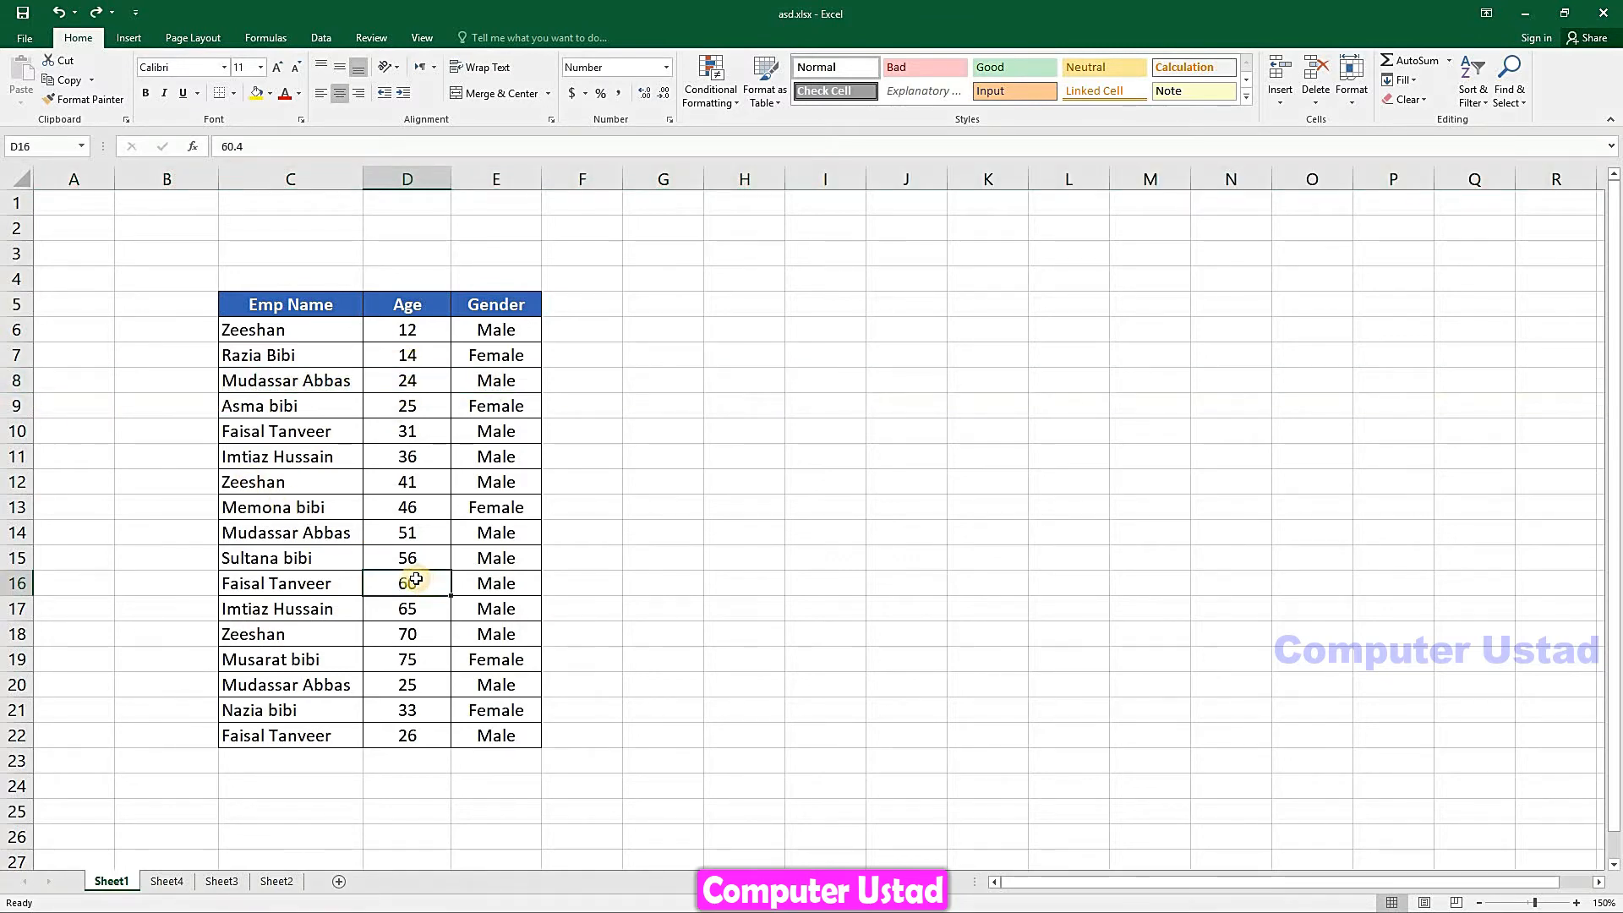
left_click(20, 583)
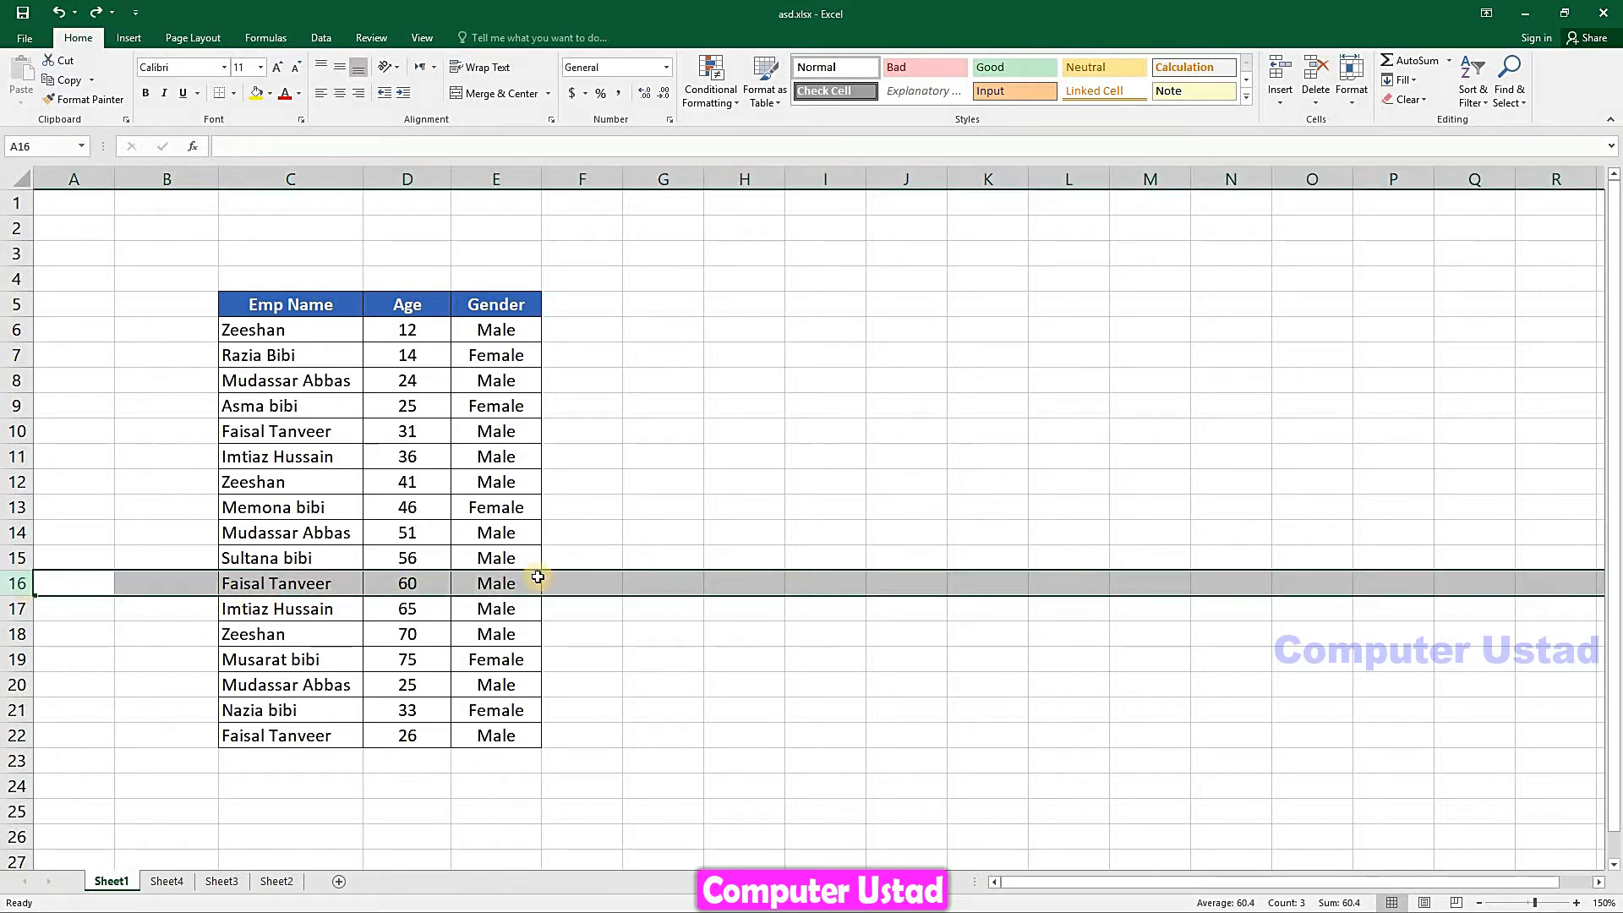
left_click(425, 708)
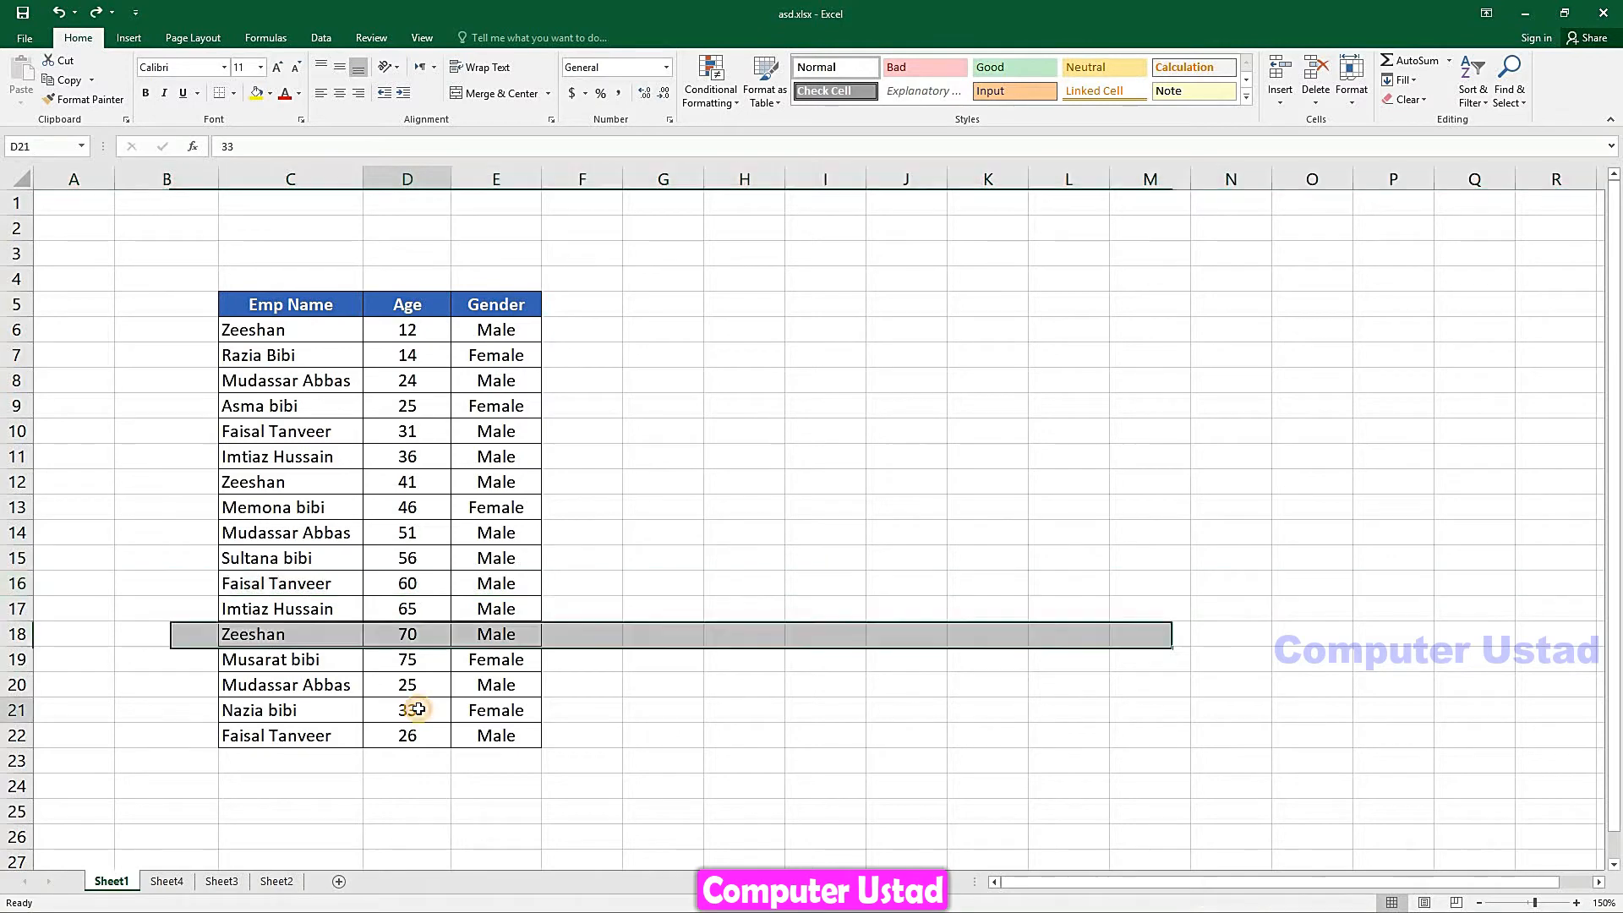
left_click(515, 689)
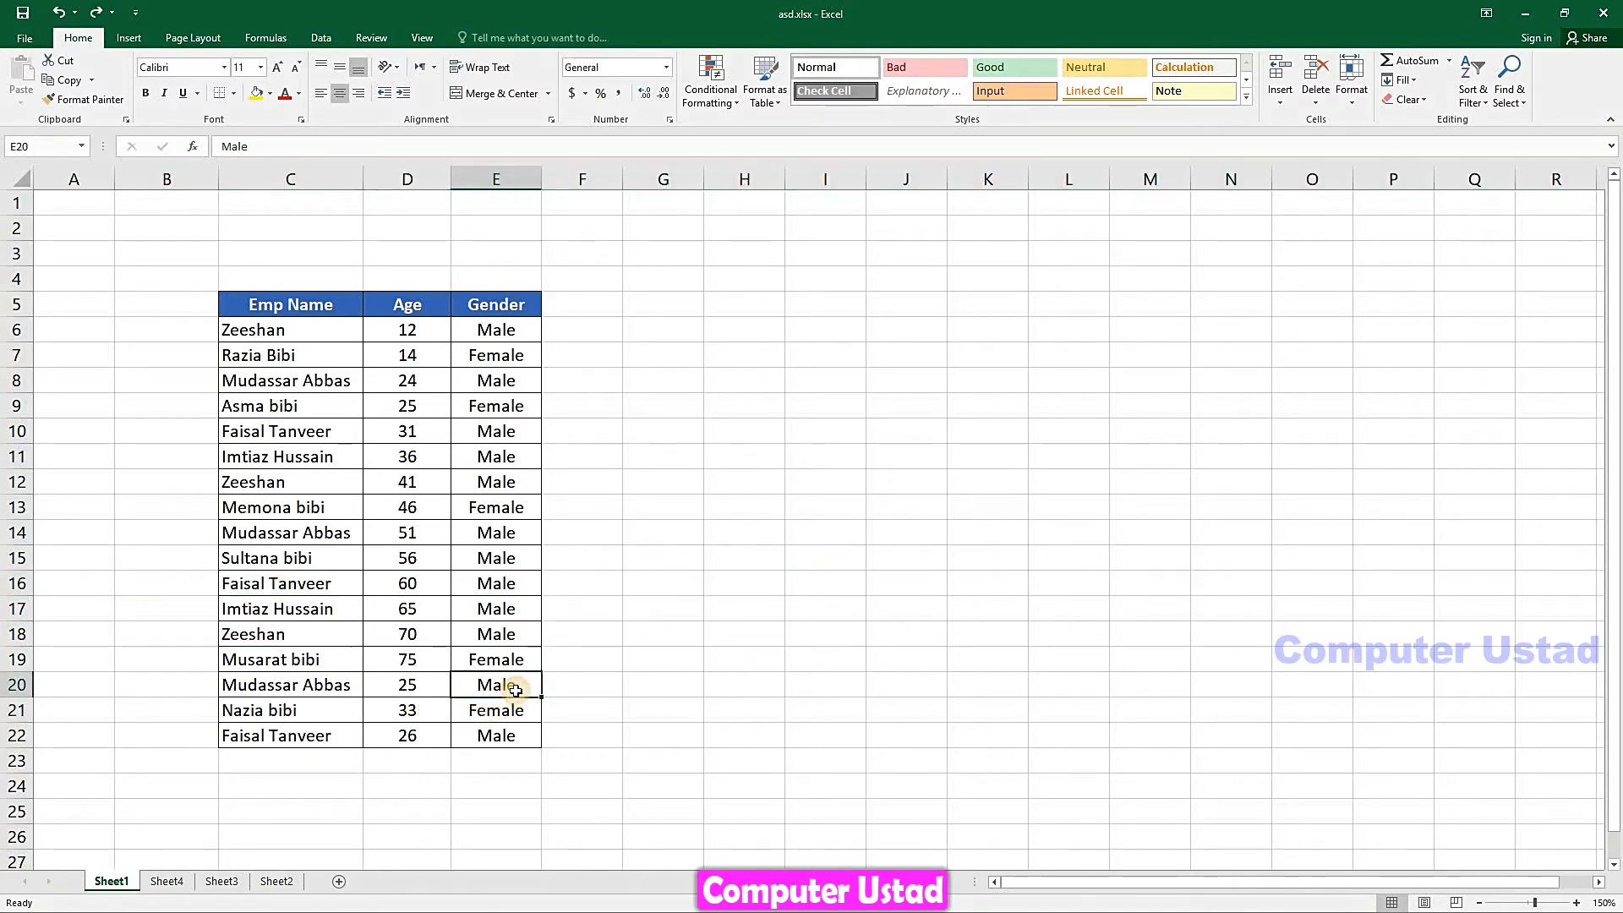
left_click(19, 686)
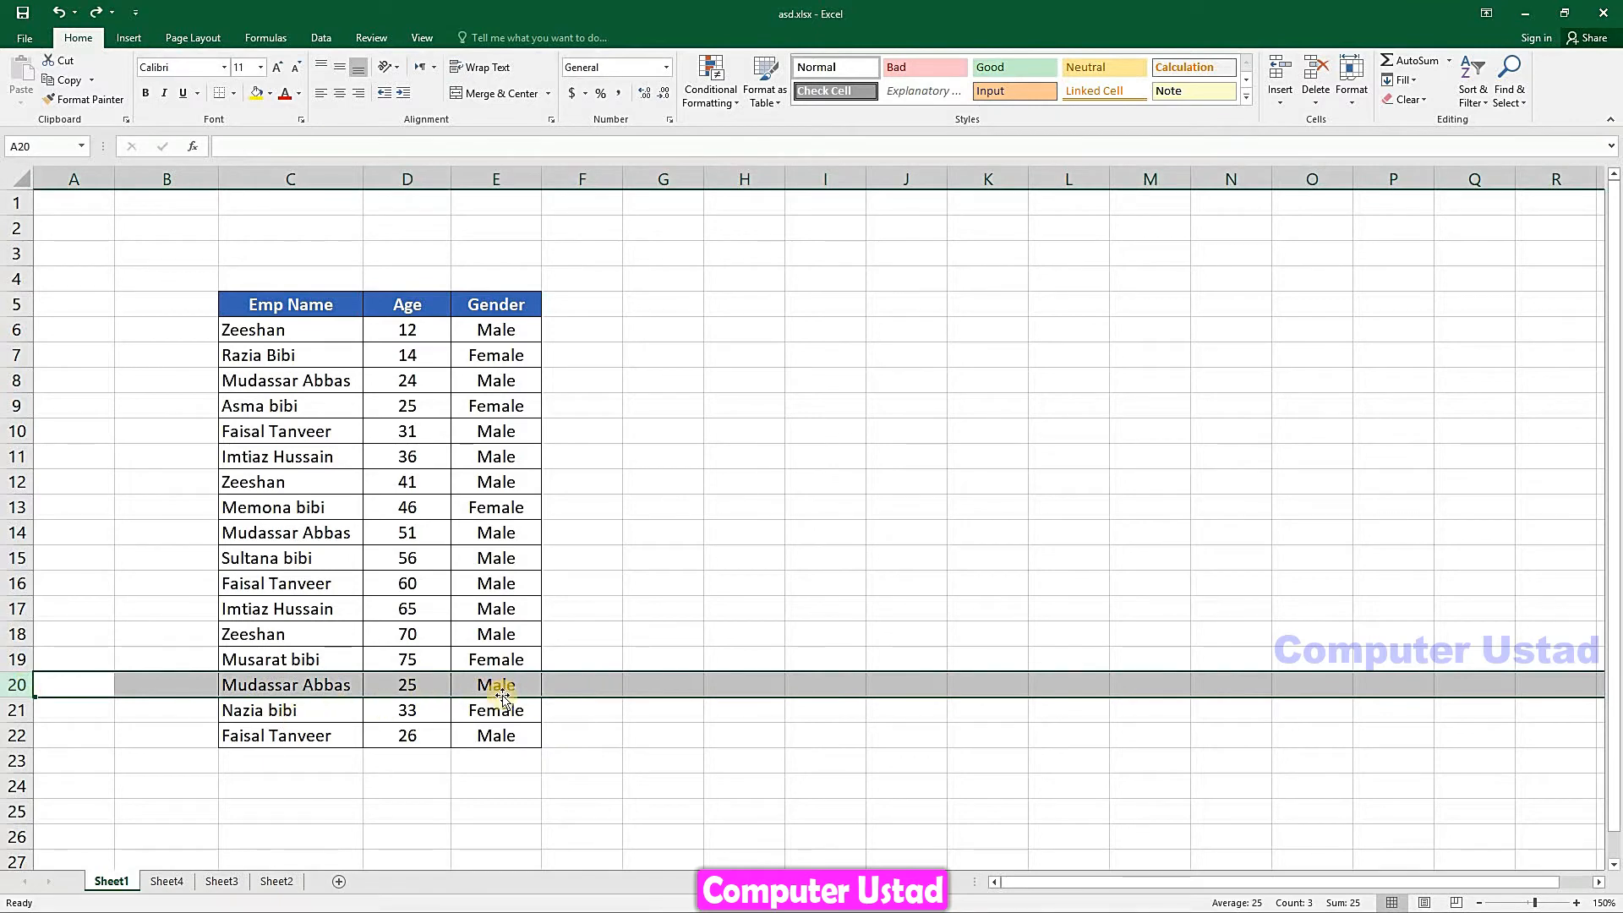
Delete the entire sheet row containing cell D20, and undo the deletion.
left_click(423, 688)
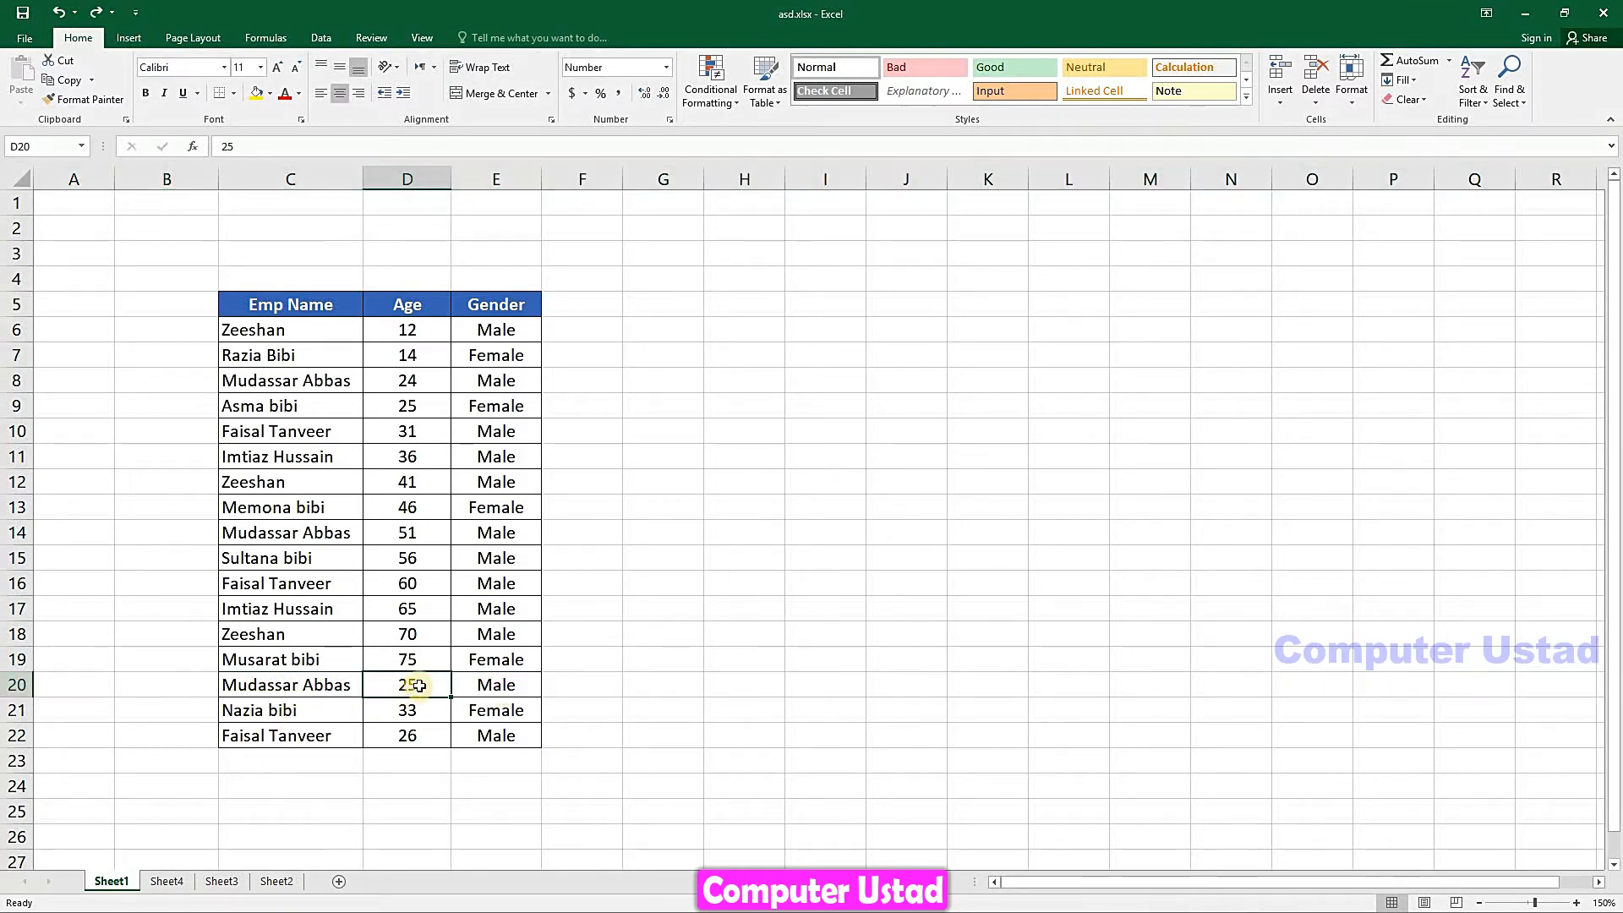
left_click(1318, 104)
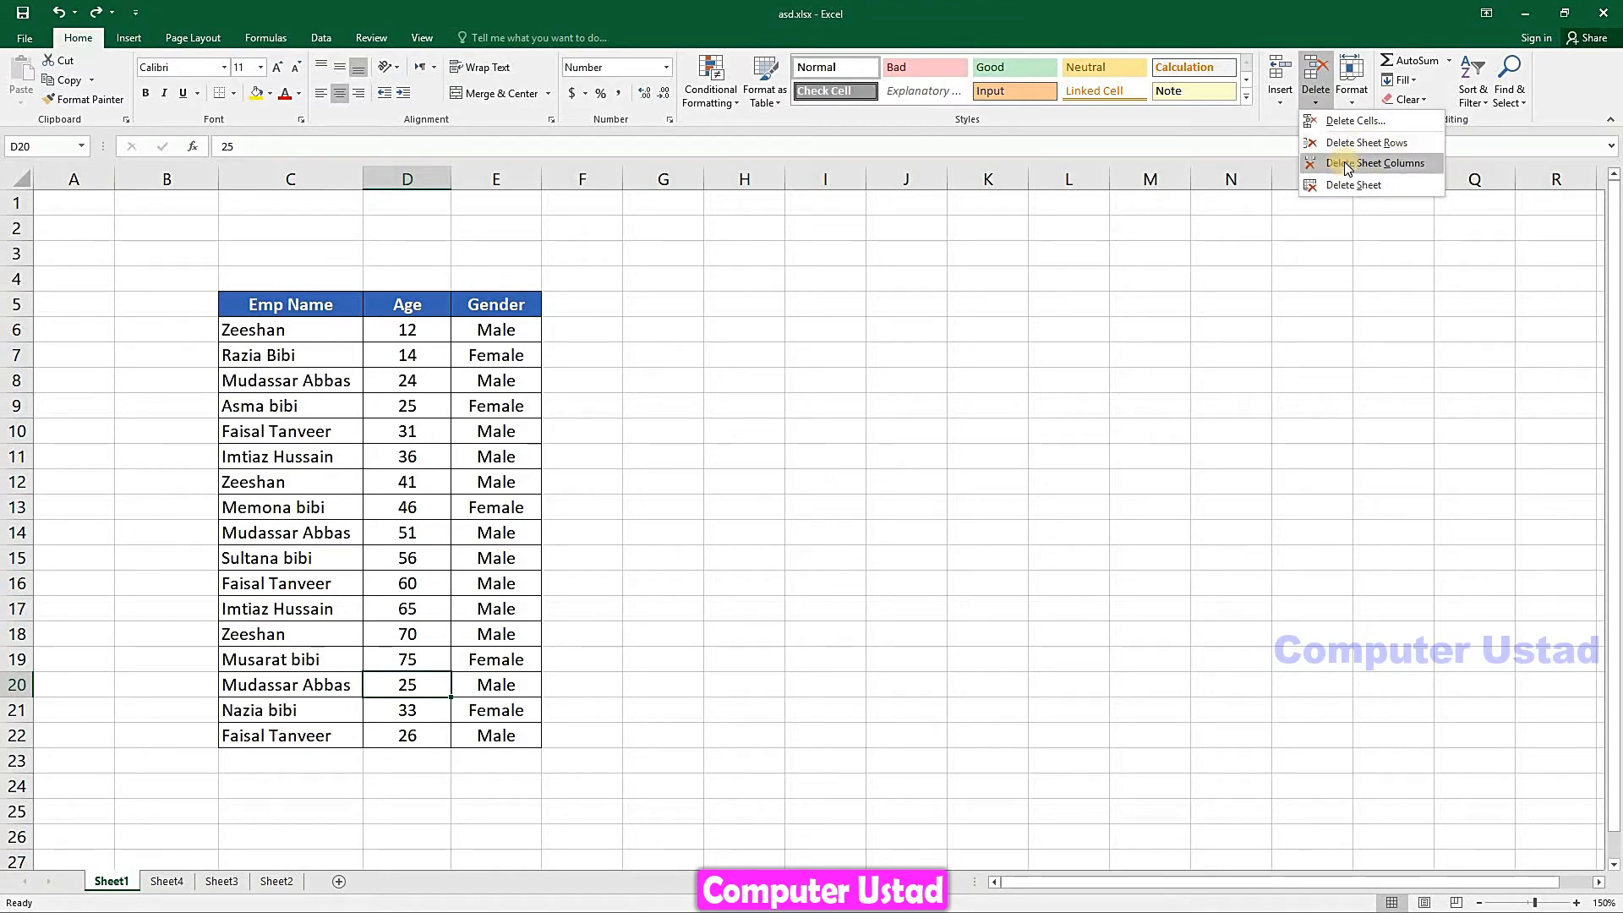
left_click(1356, 144)
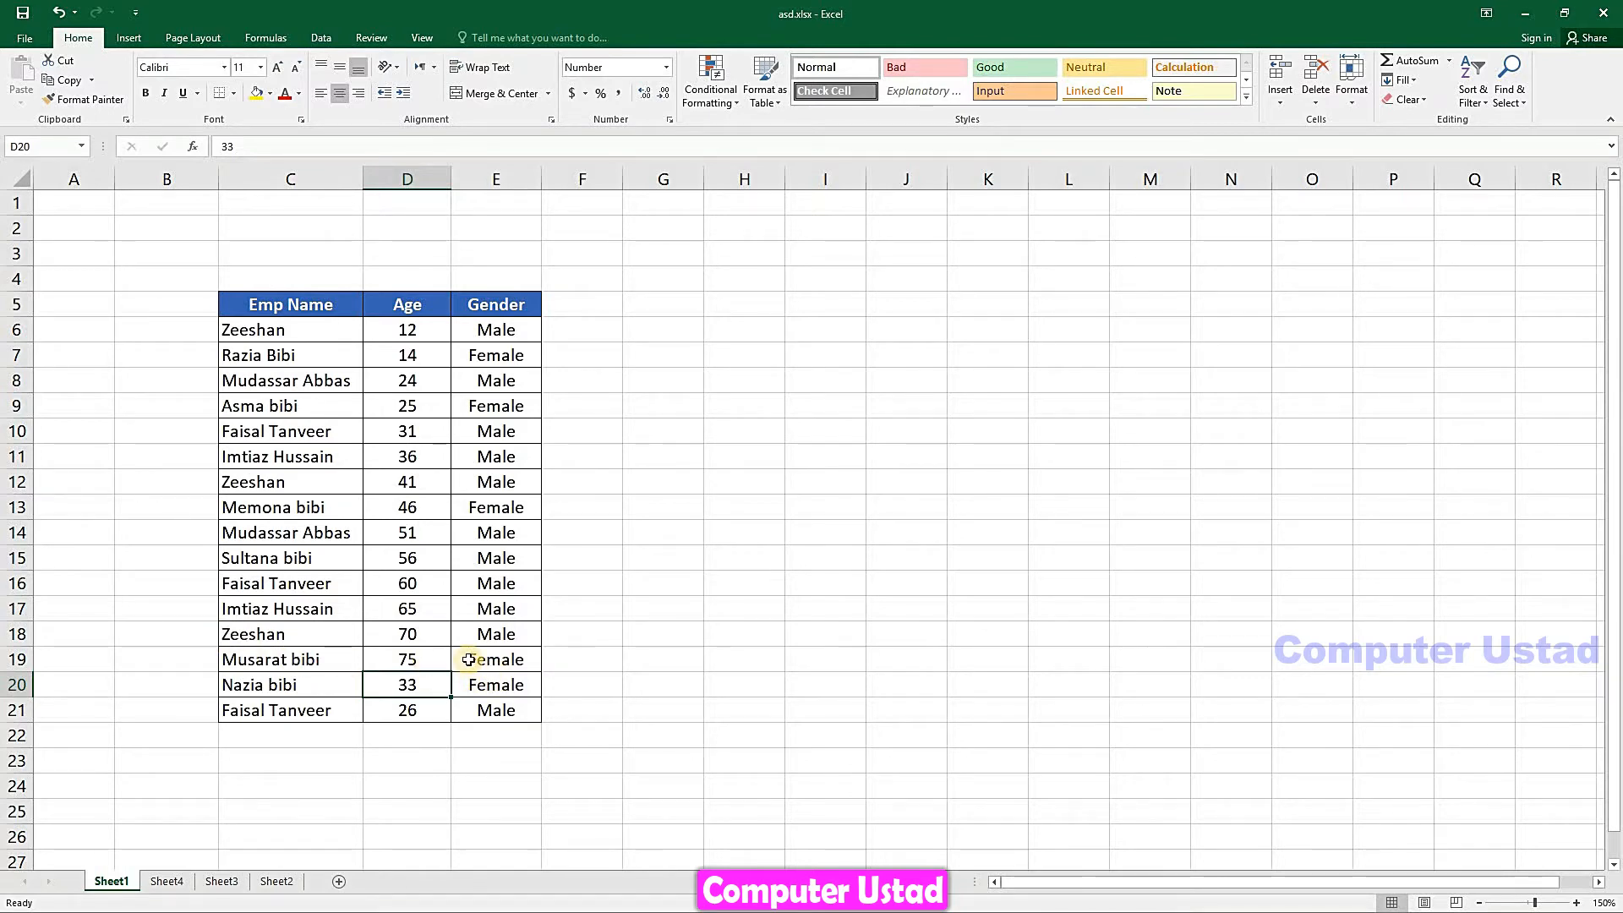
key("ctrl+z")
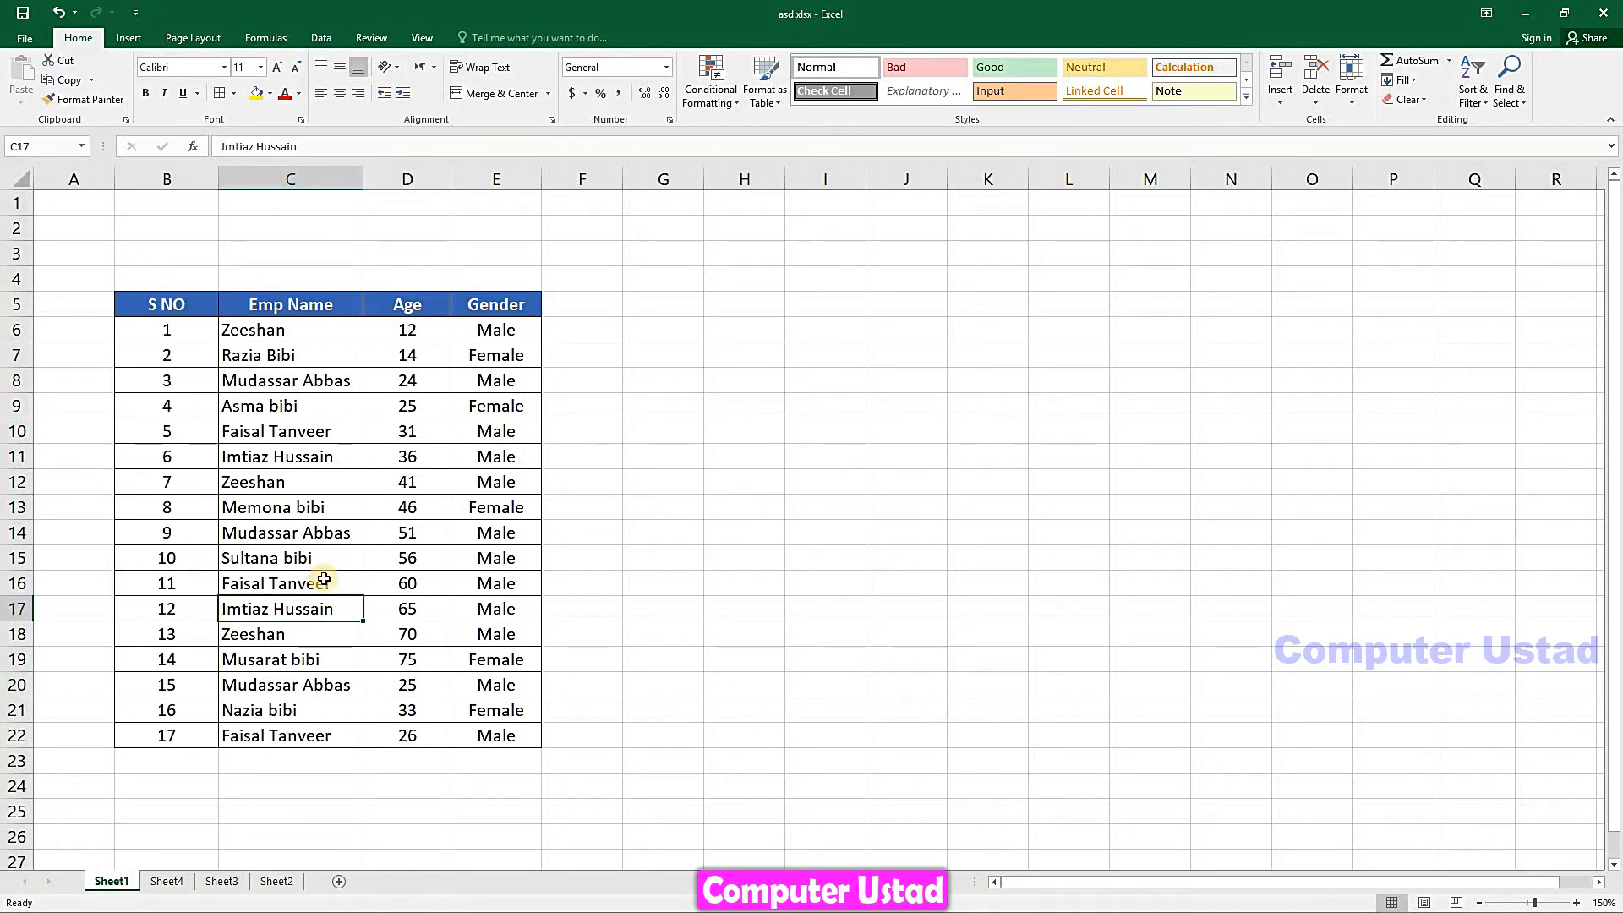
Delete the entire sheet row of serial number 11 from cell C16, and undo the deletion.
left_click(324, 580)
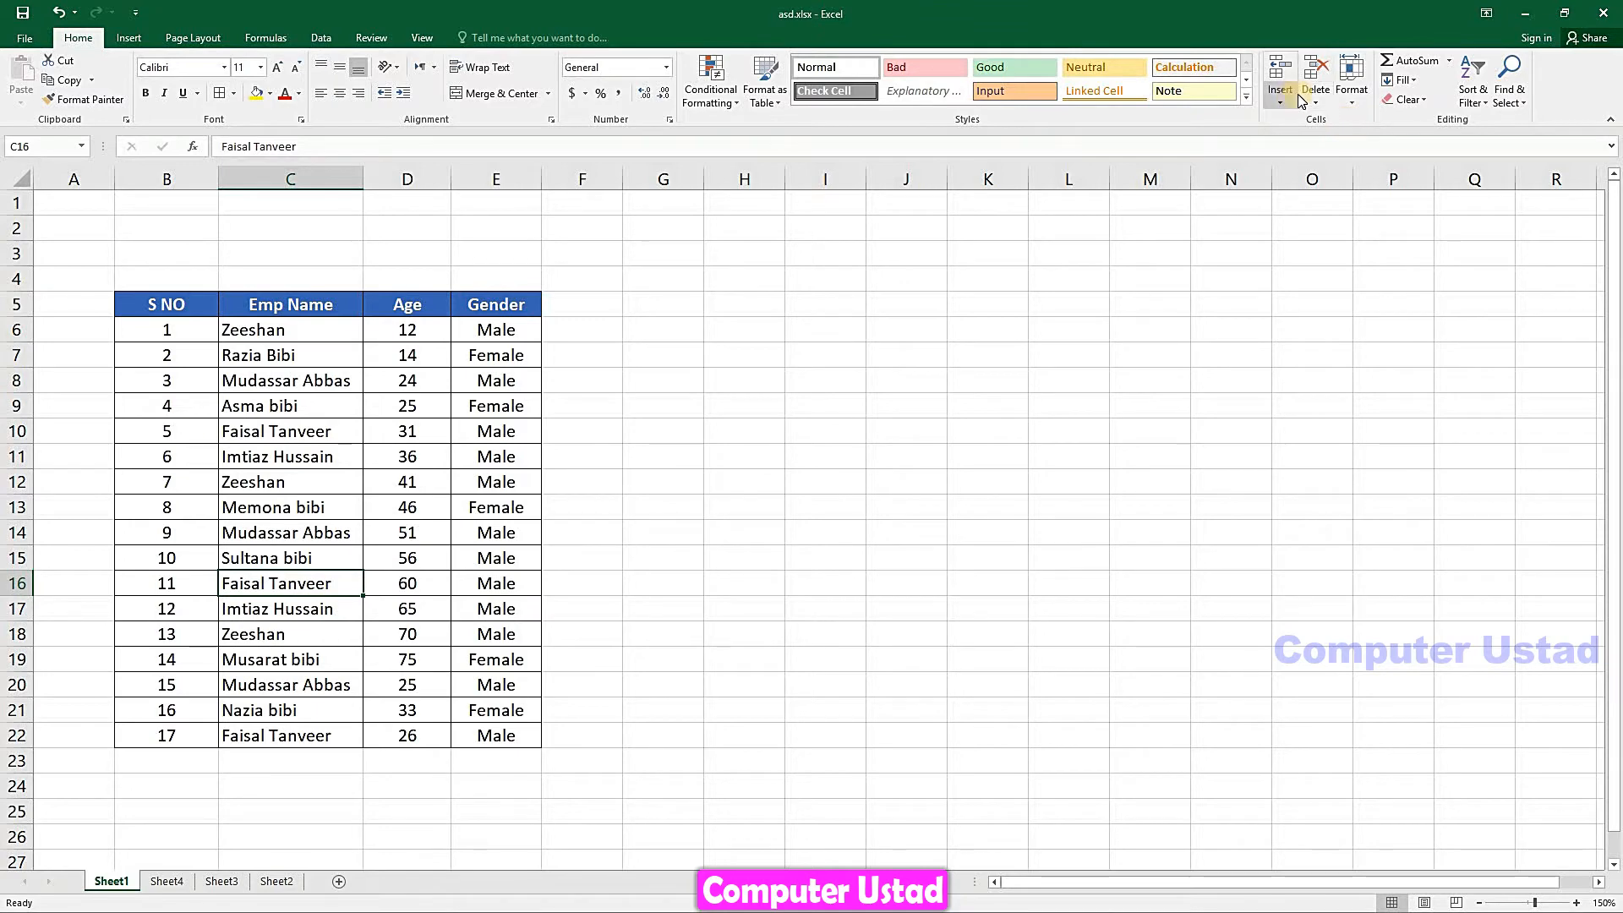
left_click(1319, 97)
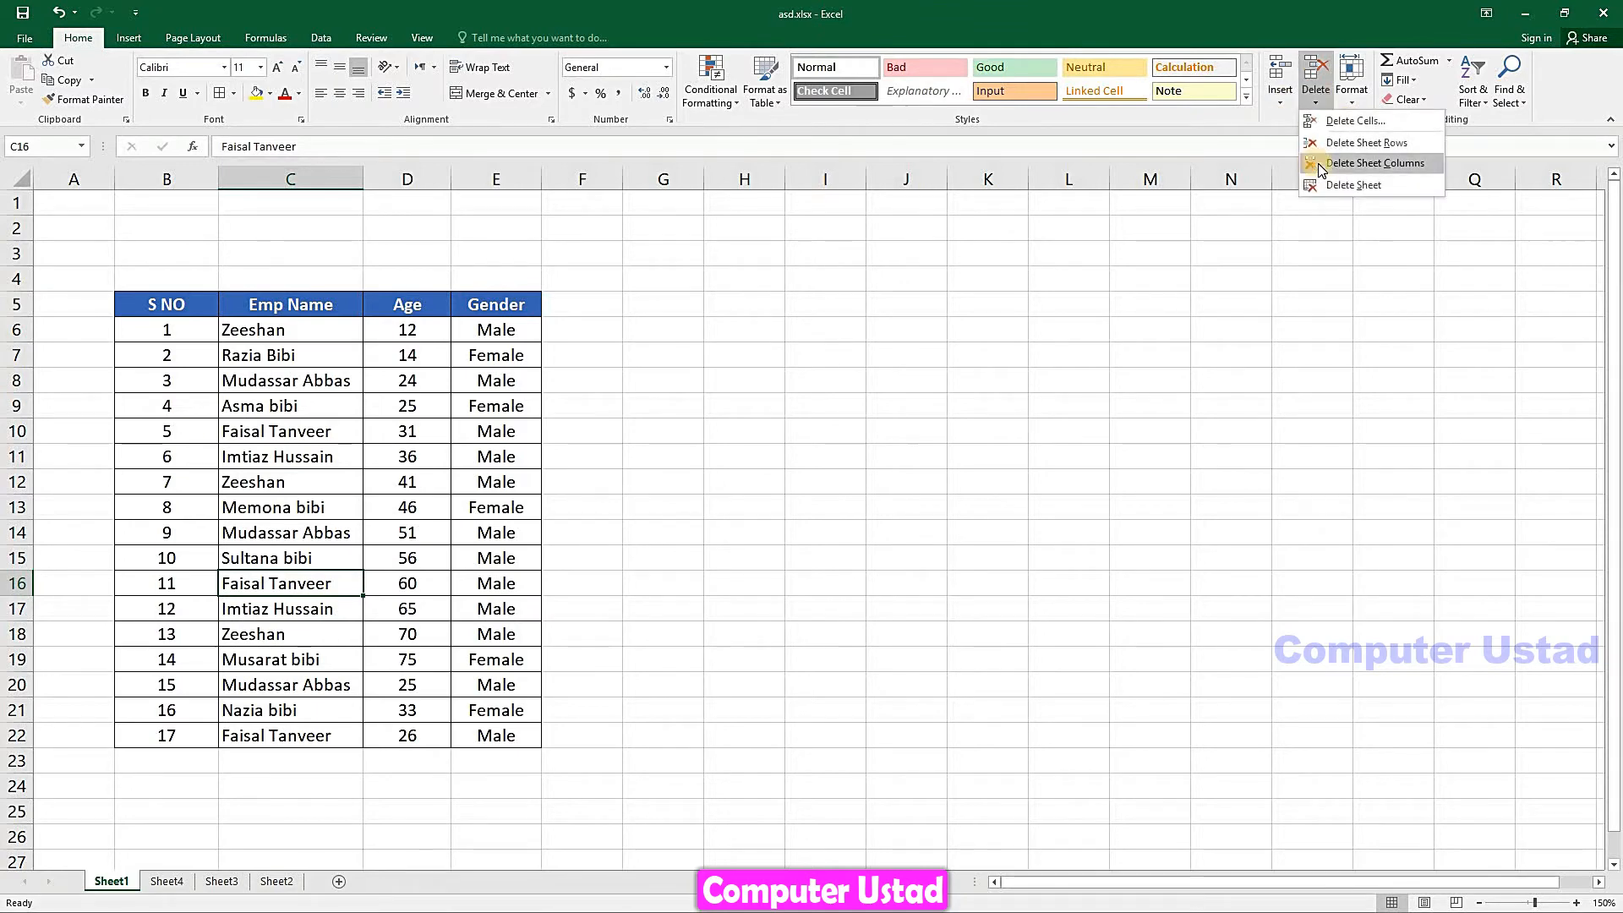
left_click(1373, 145)
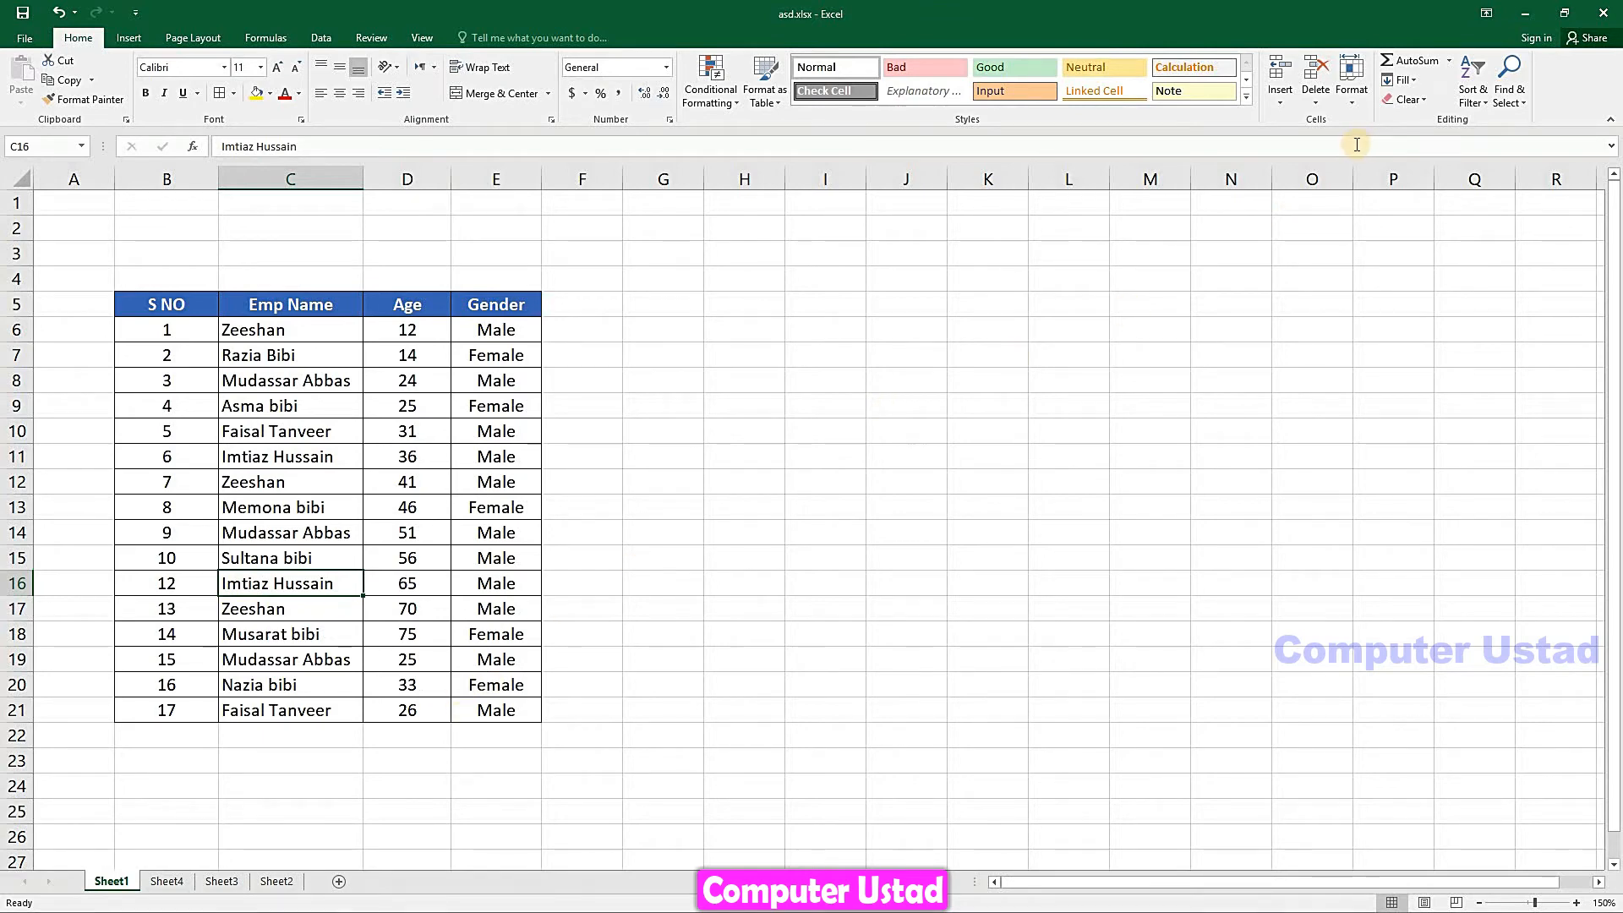
key("ctrl+z")
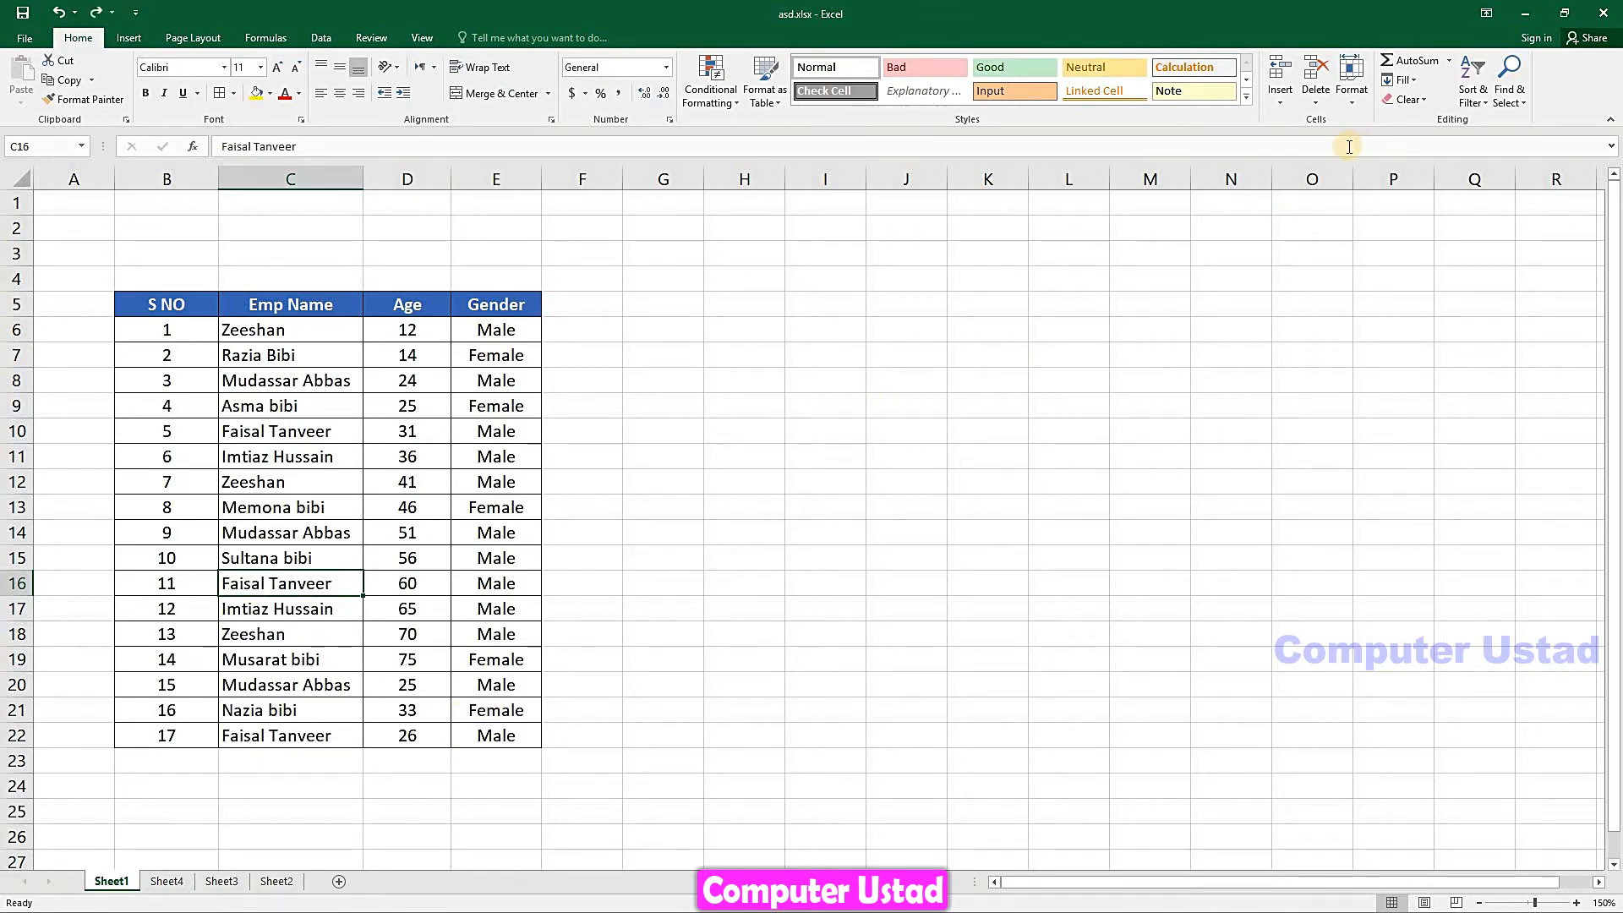
Examine which whole sheet column belongs to a selected cell, highlighting the Emp Name, Gender and S NO columns in turn.
left_click(1327, 98)
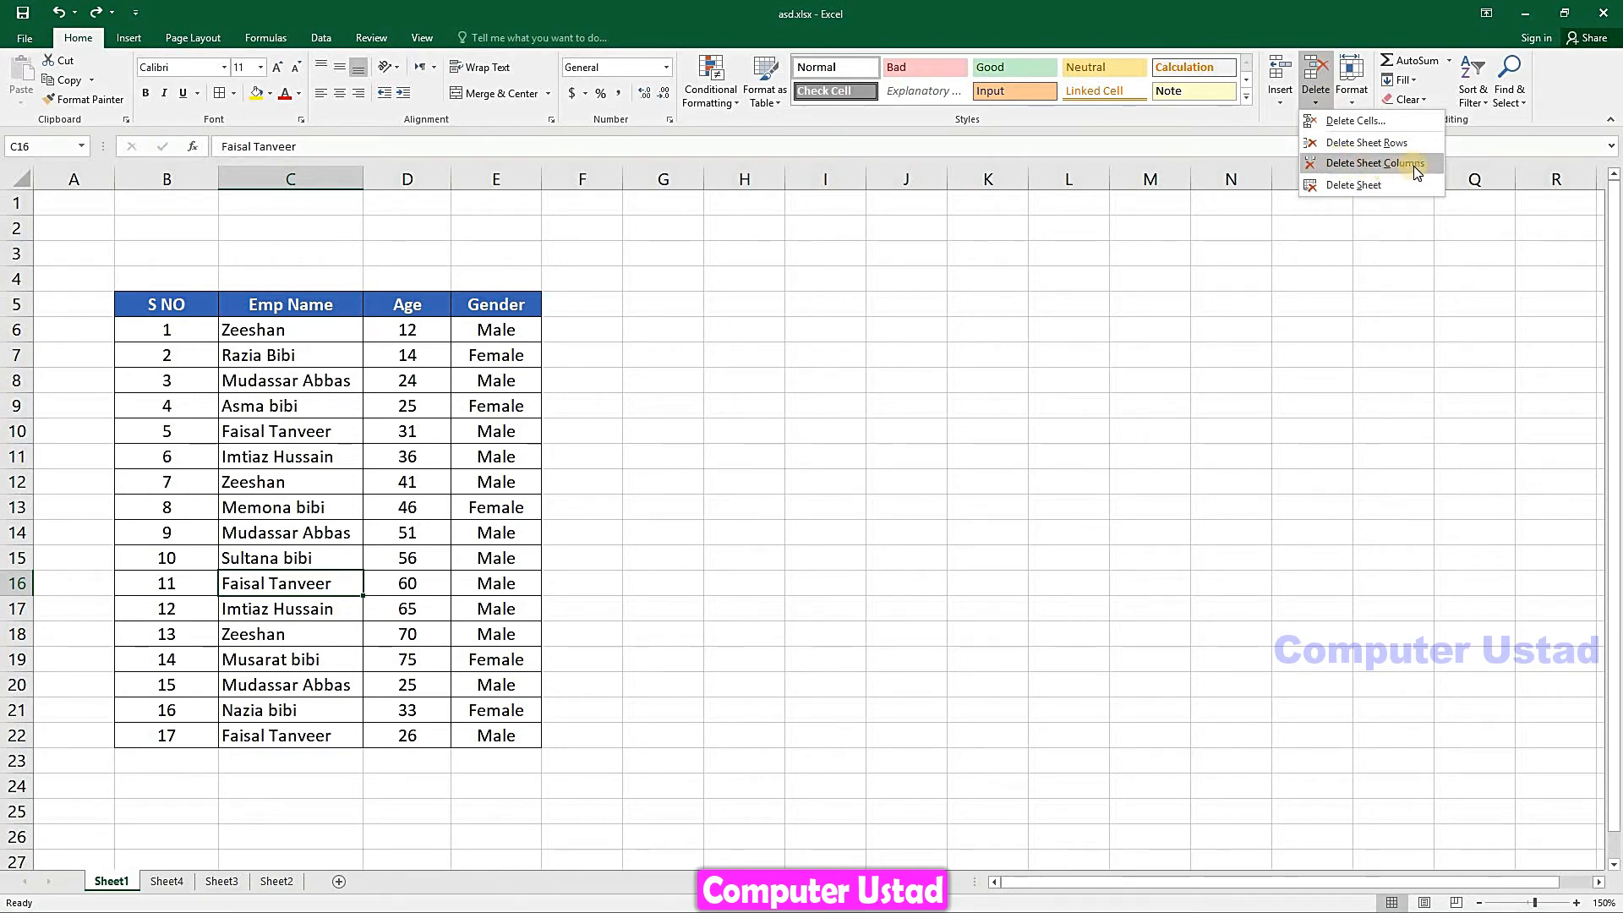
left_click(314, 586)
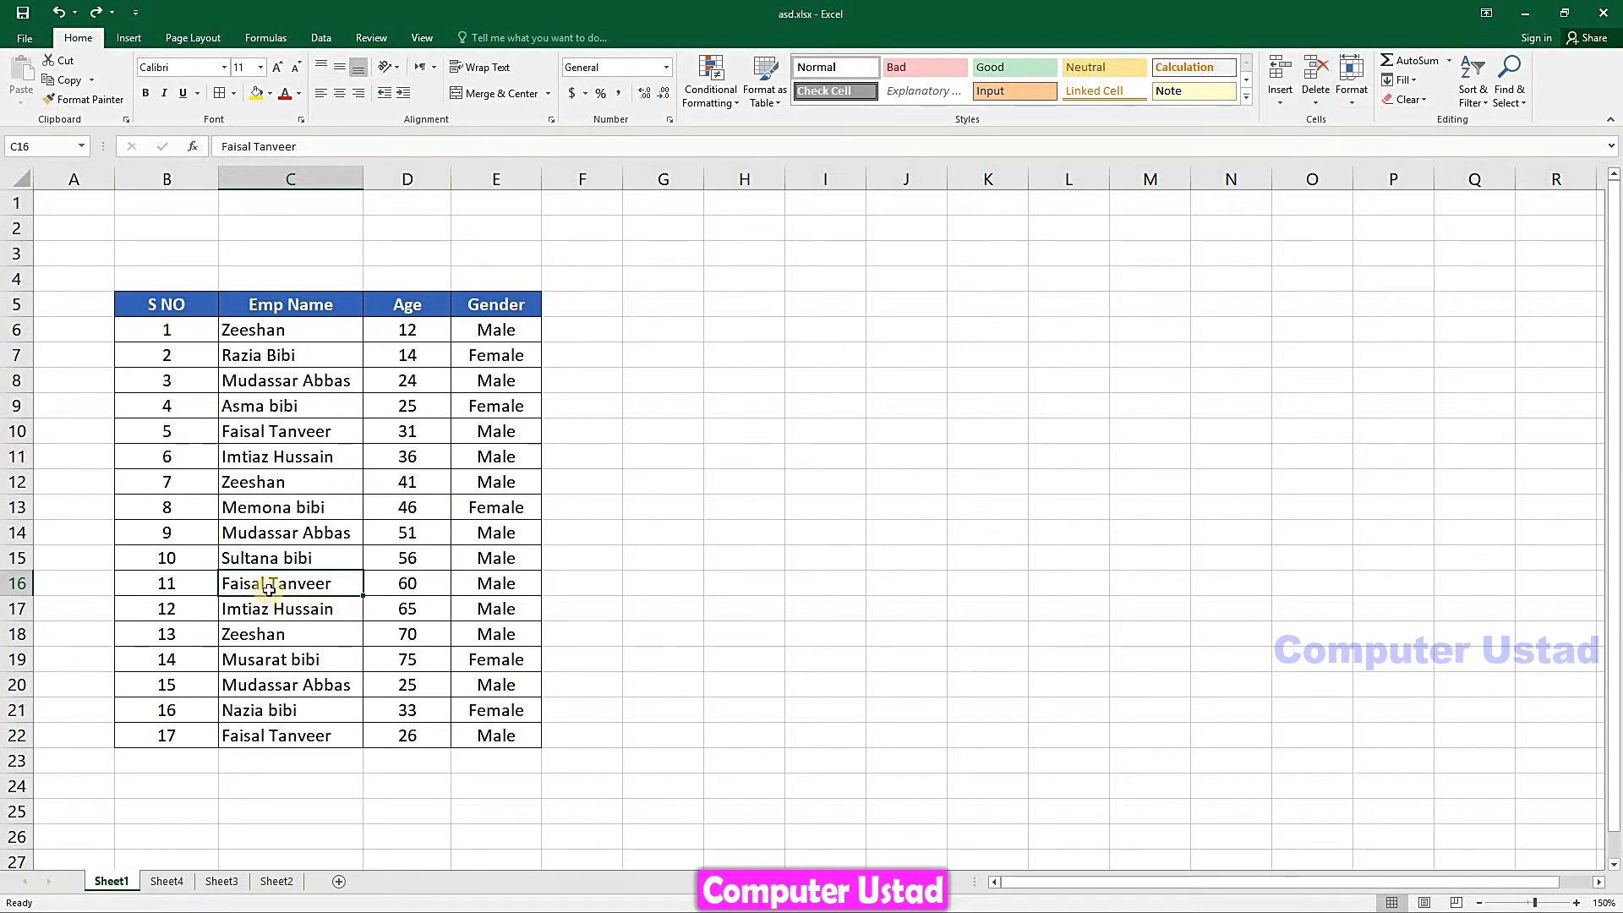
left_click(306, 179)
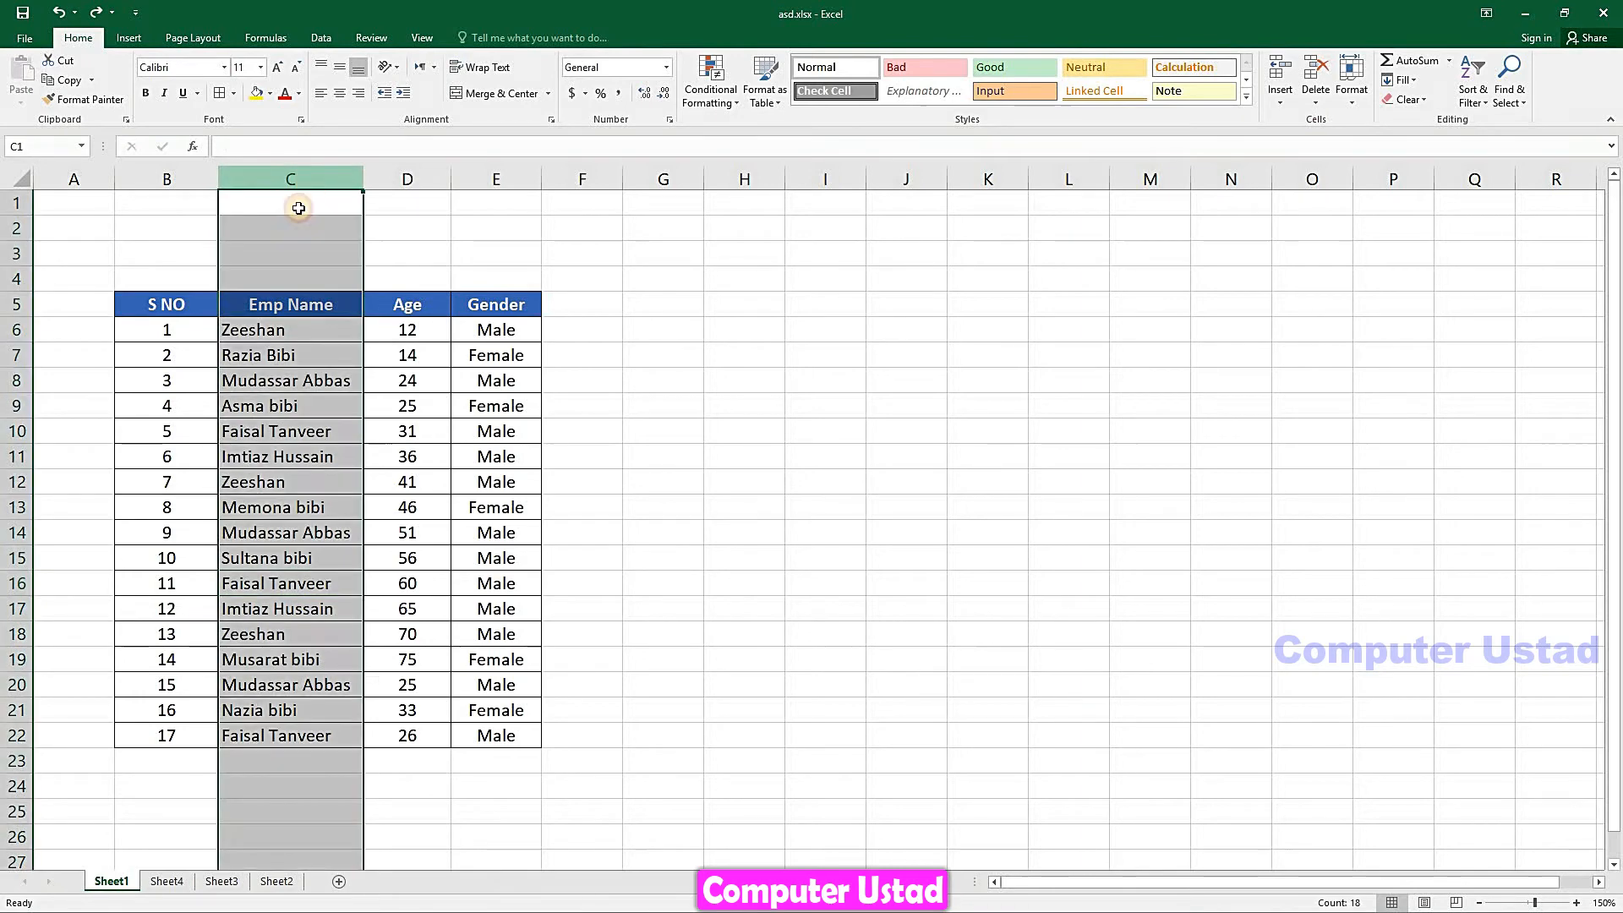
left_click(504, 511)
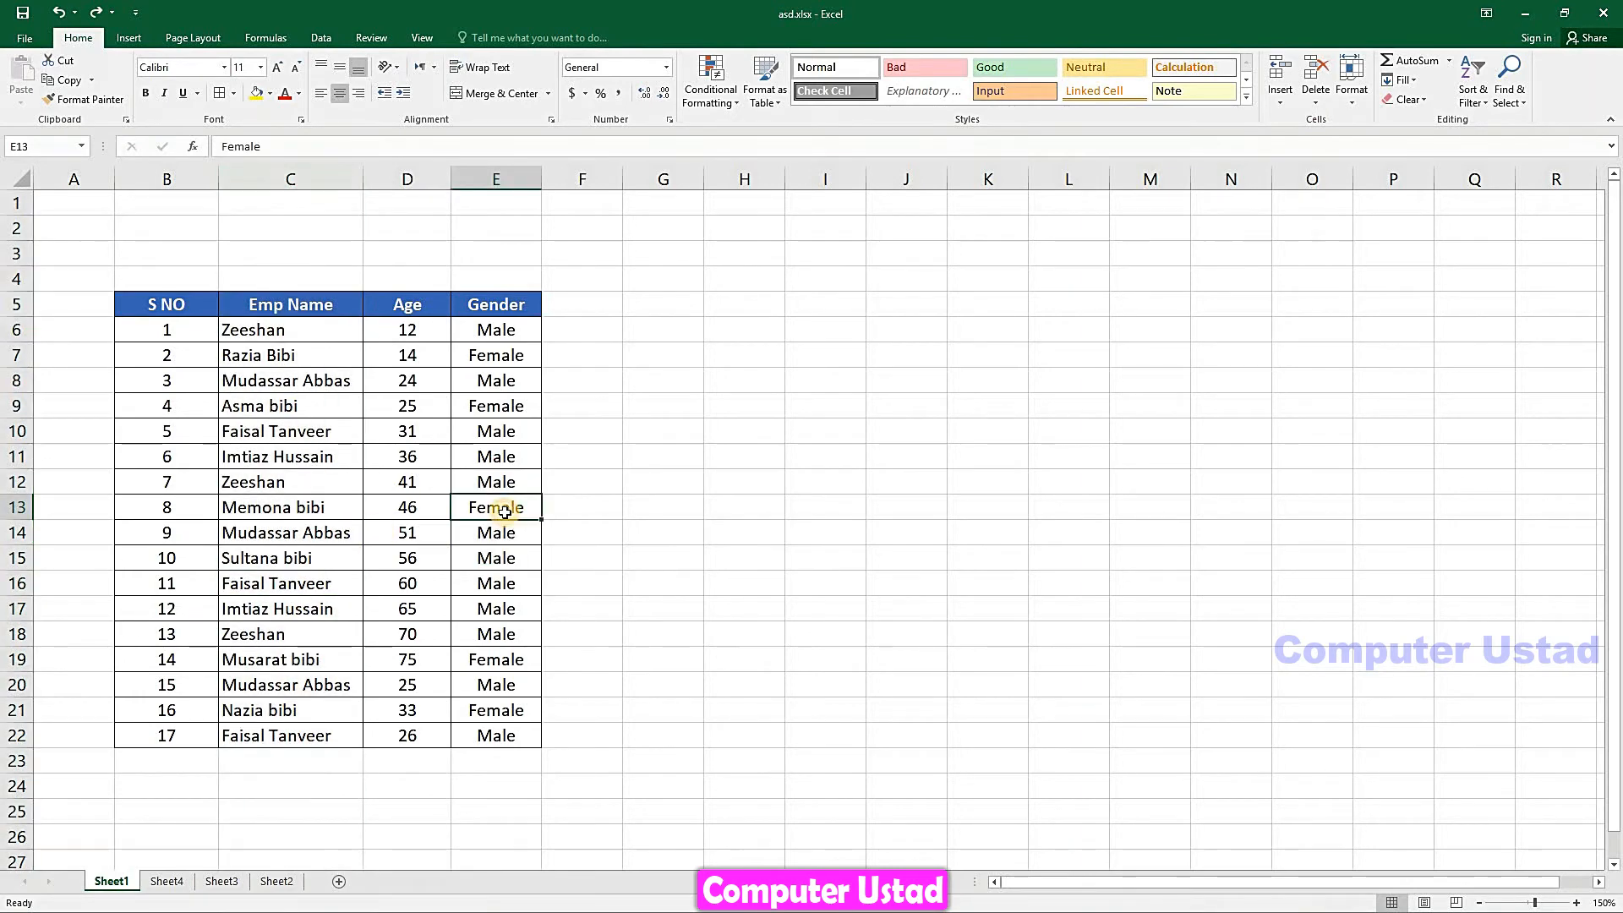
left_click(511, 178)
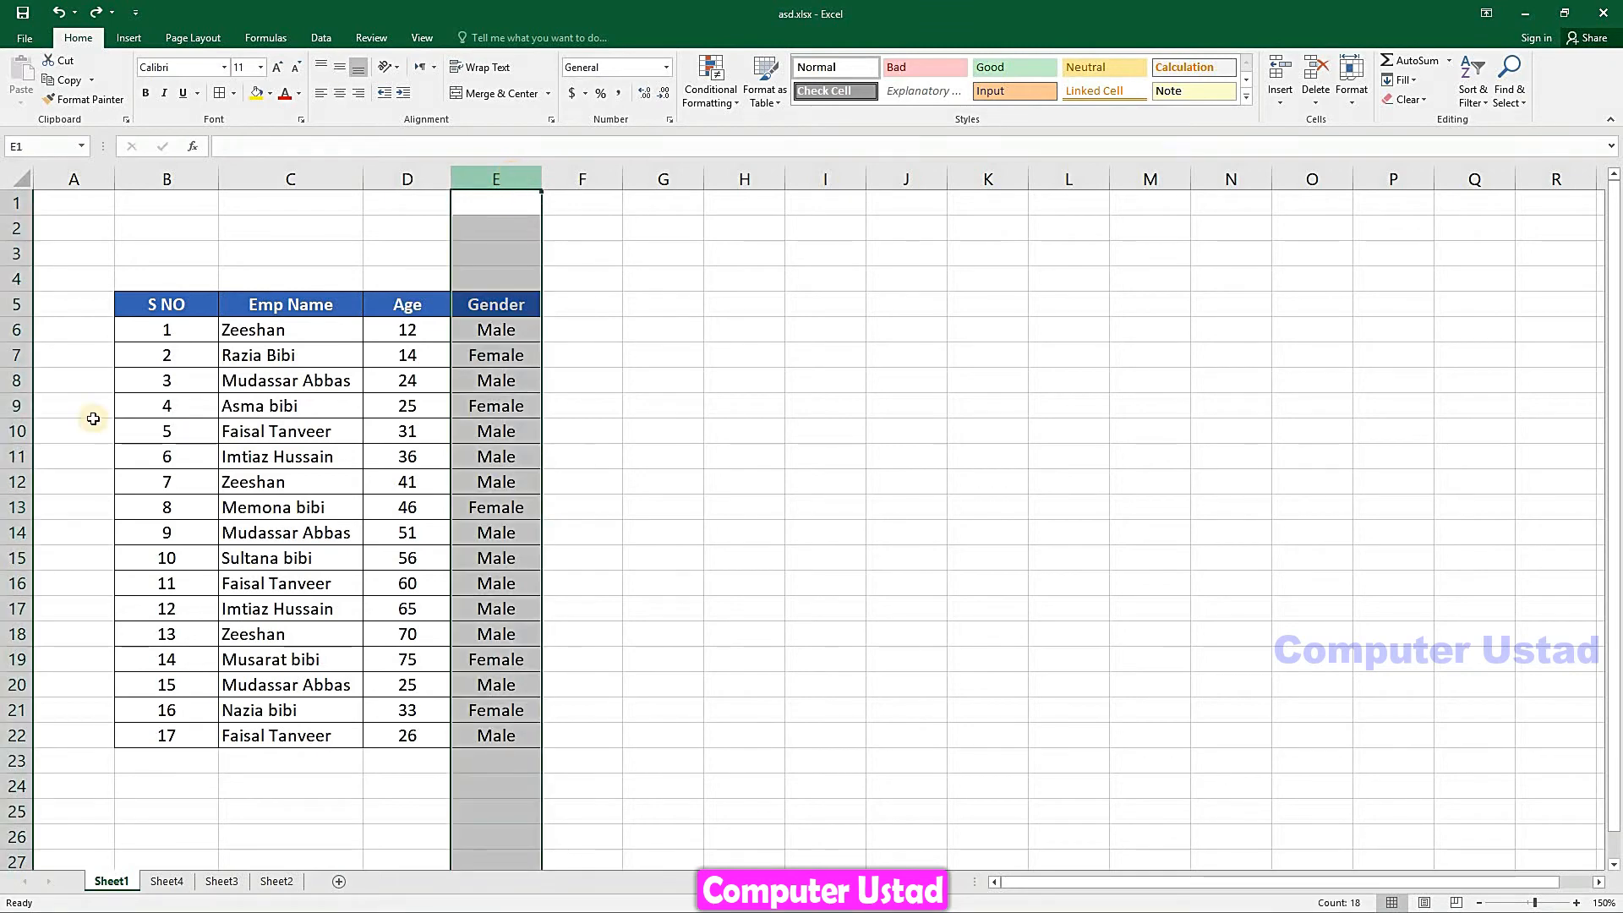
left_click(167, 555)
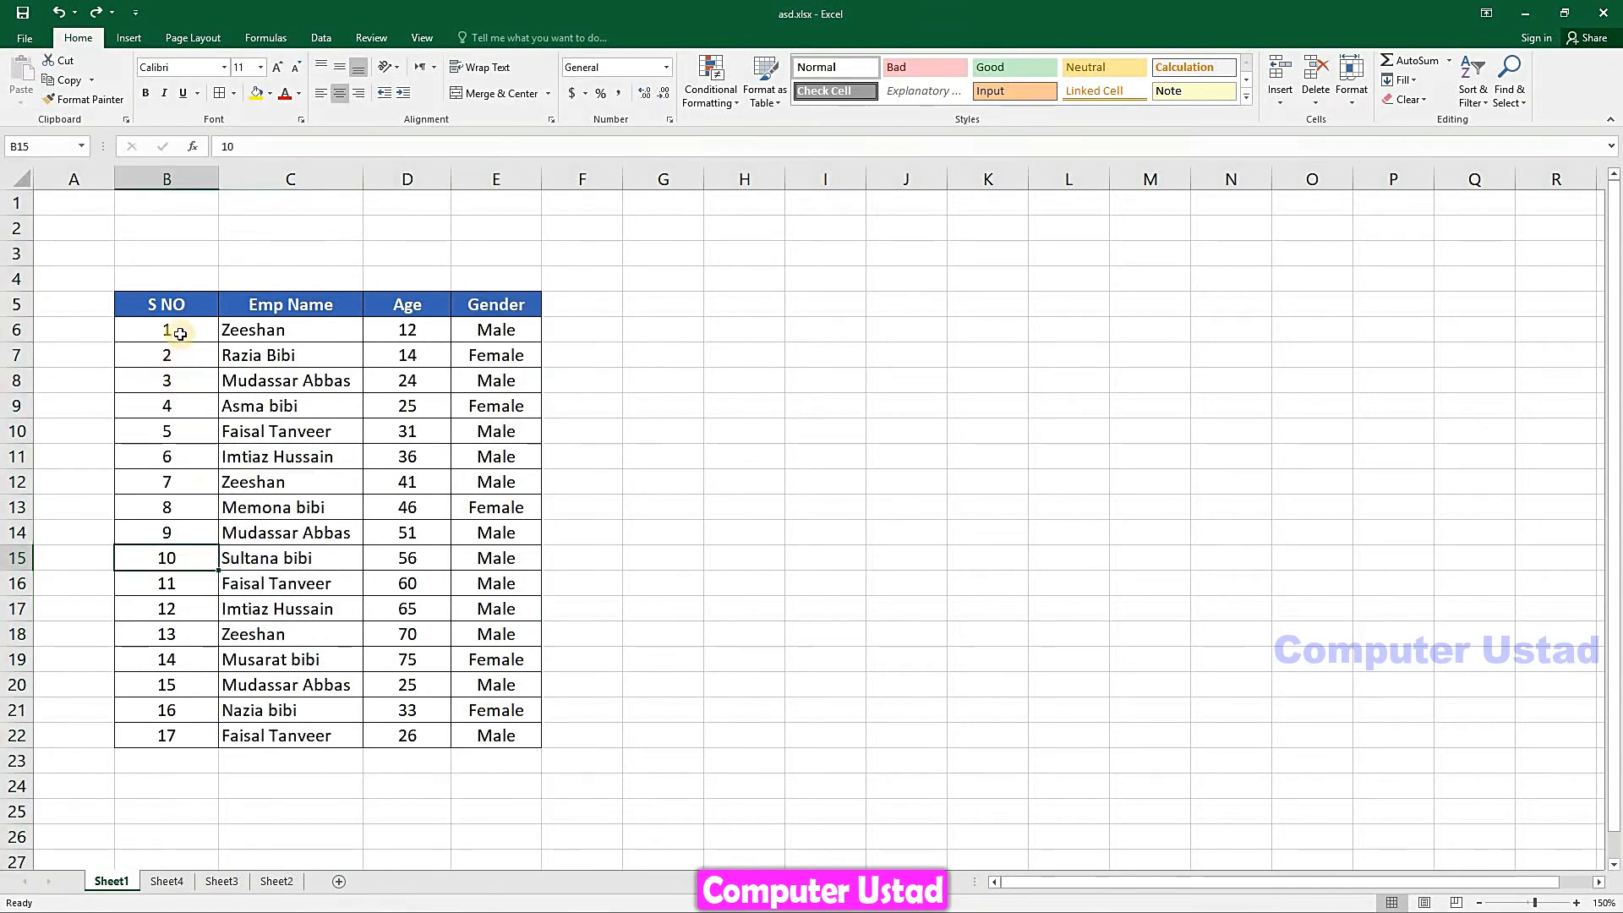
left_click(197, 175)
left_click(347, 600)
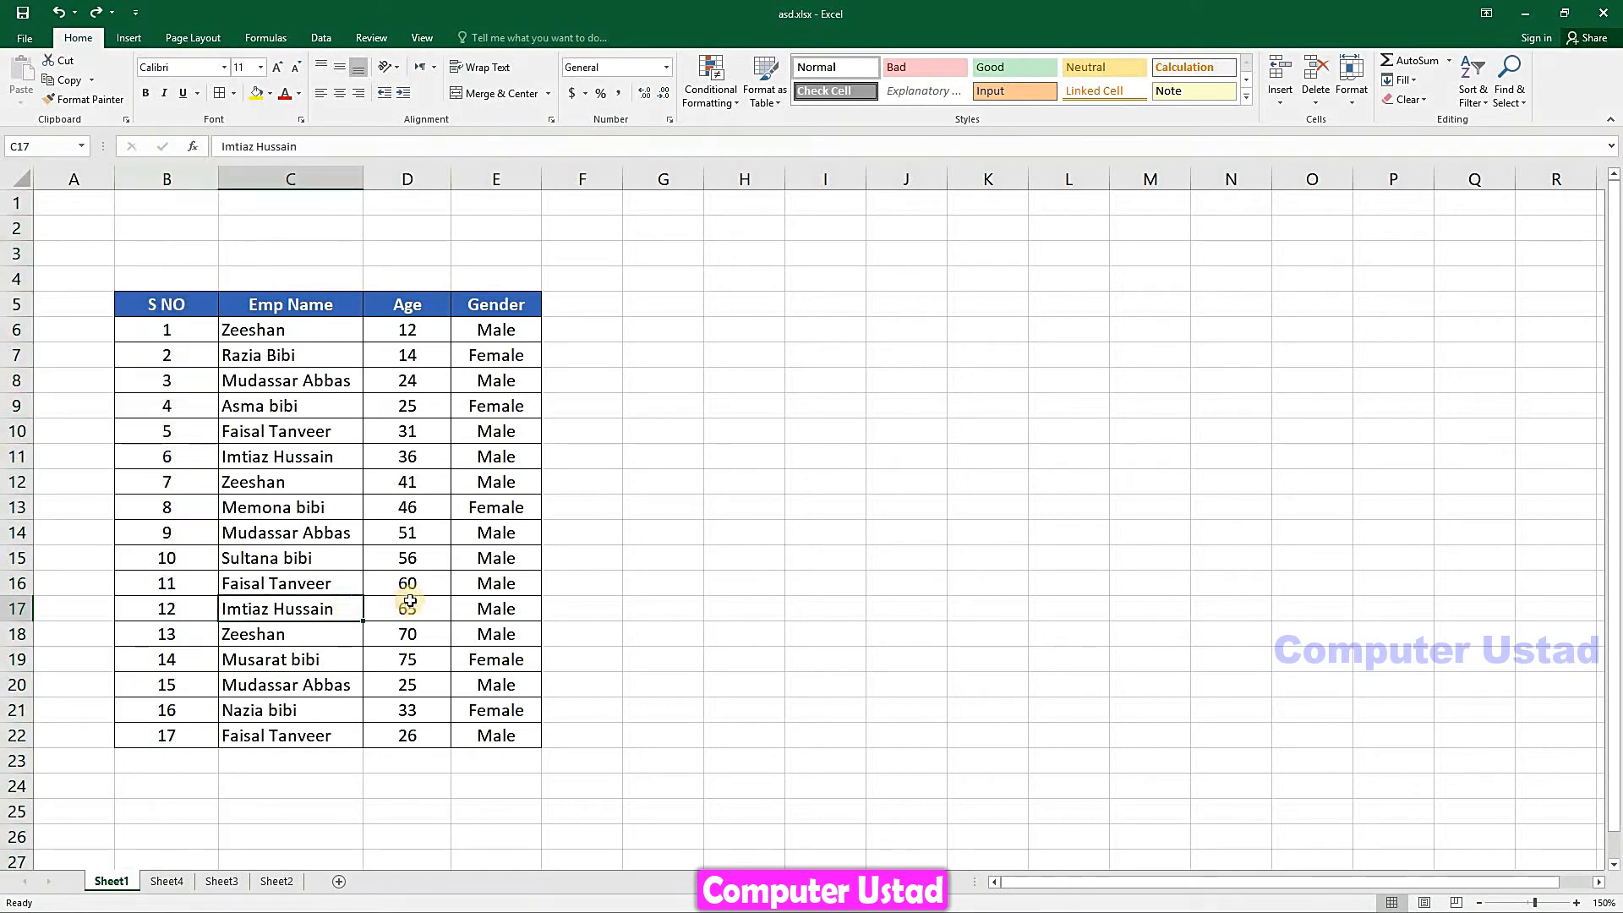
Delete the entire Age sheet column, starting from cell D16.
left_click(409, 583)
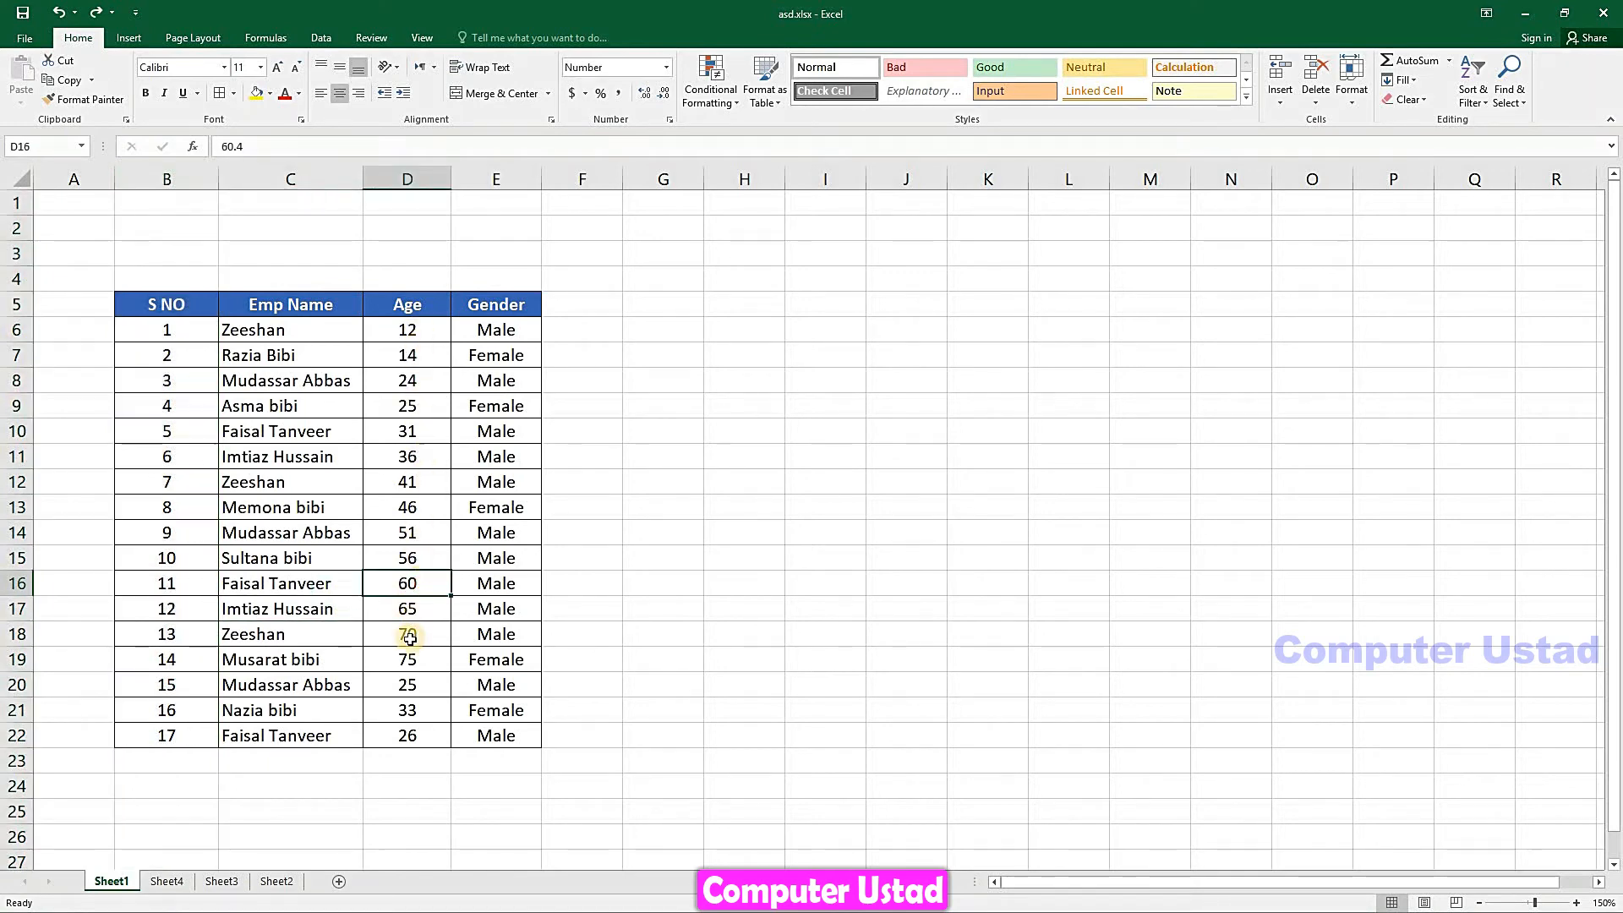
left_click(1344, 99)
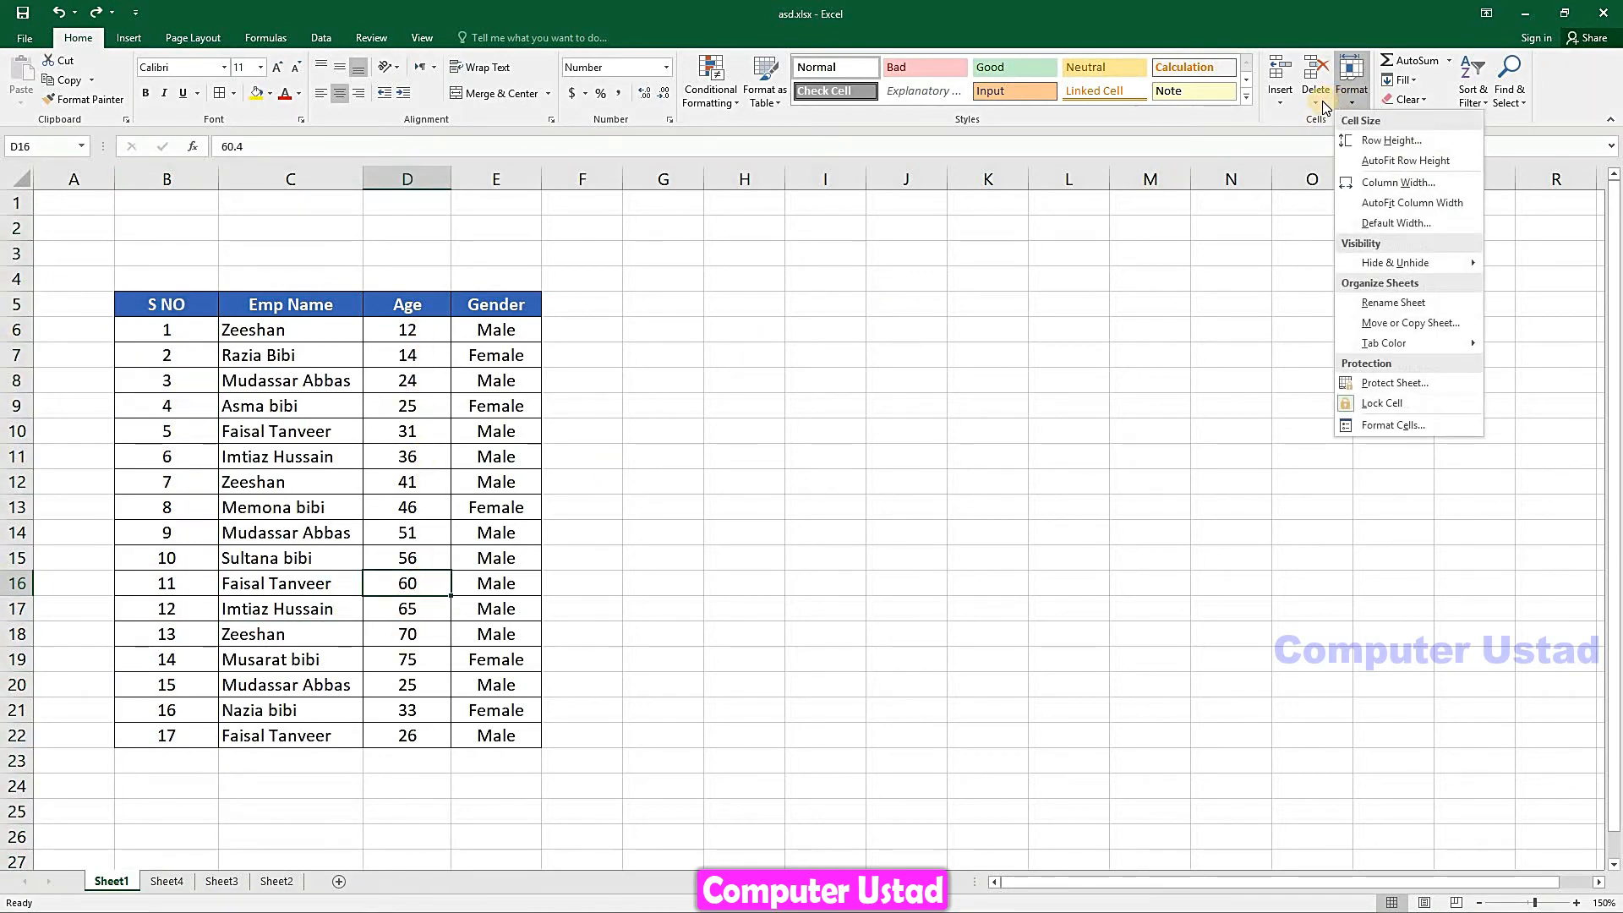
left_click(1316, 95)
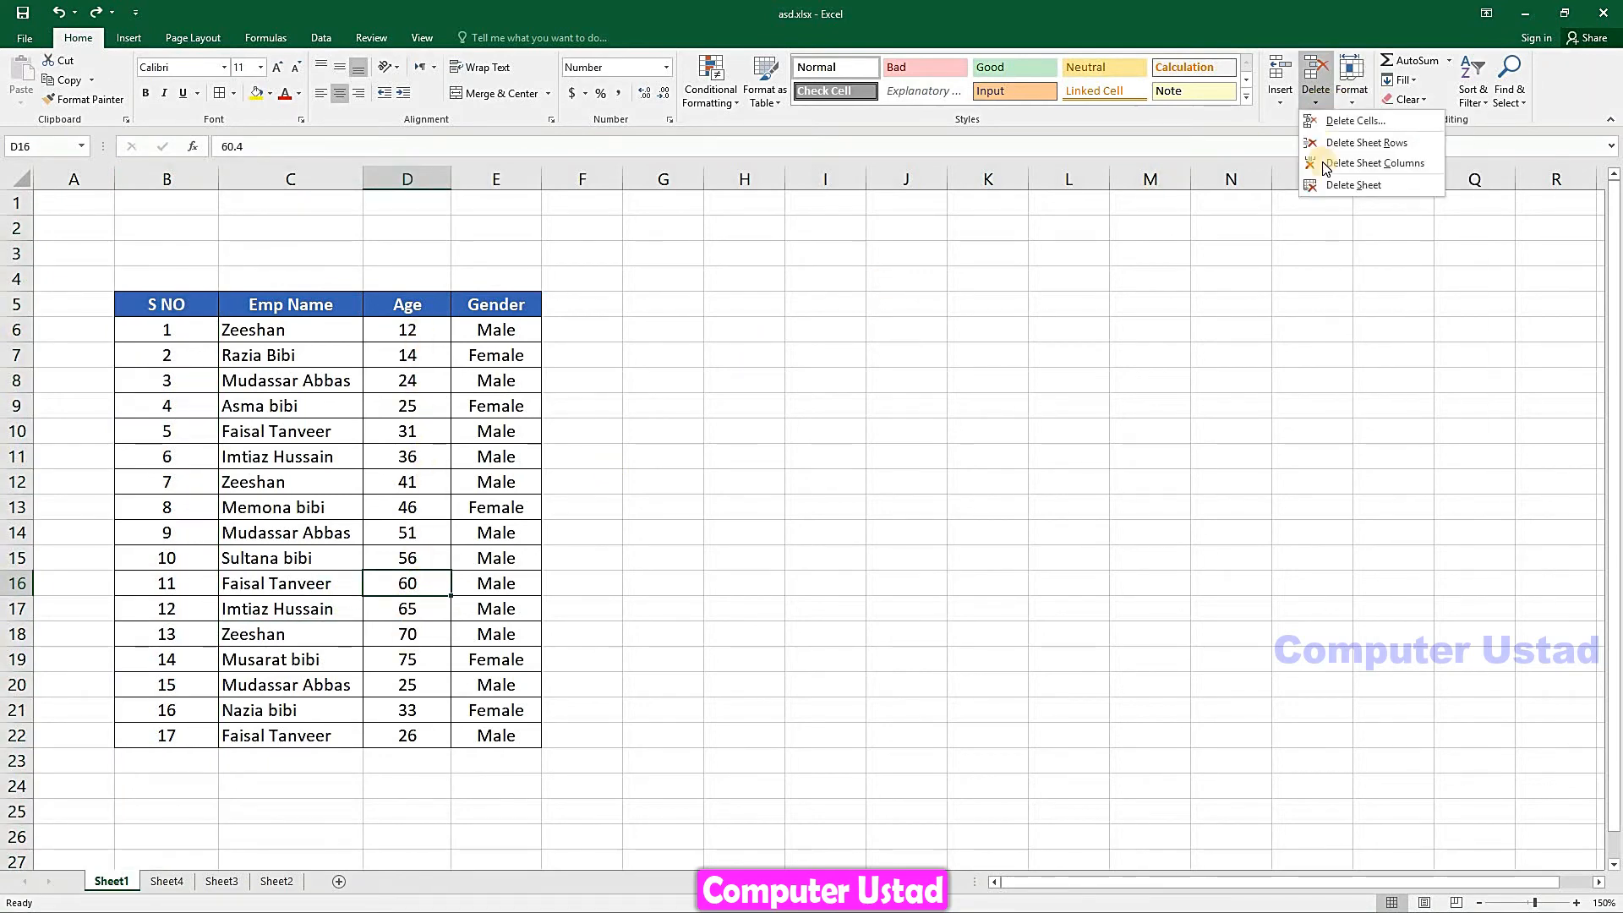
left_click(1365, 168)
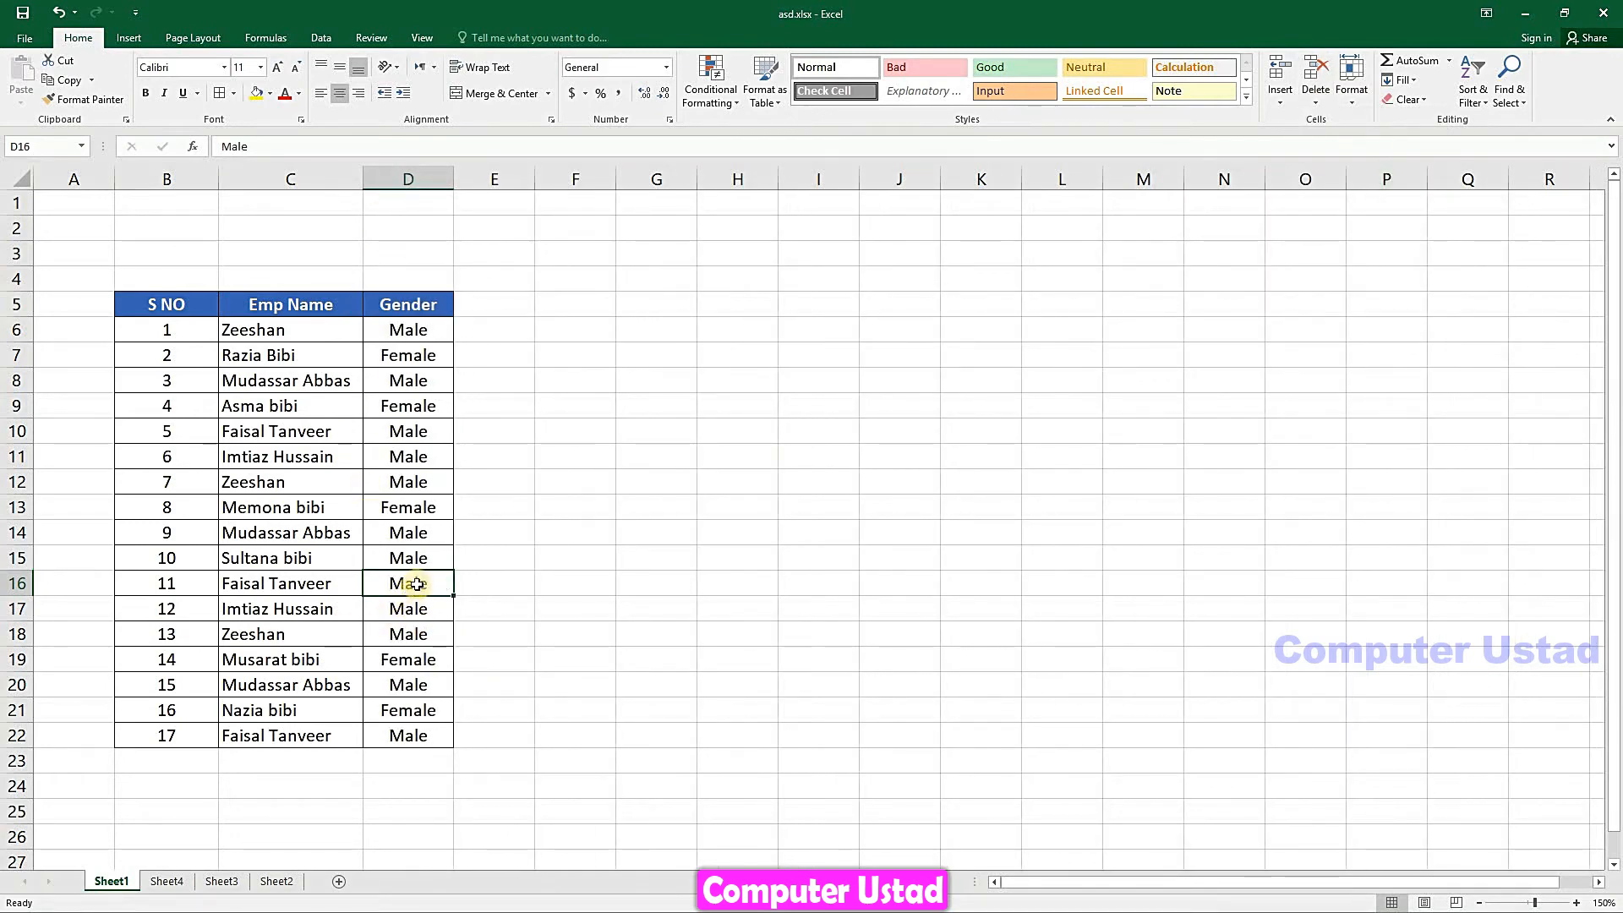
Delete the entire Gender sheet column from cell D15, and undo both the Gender and Age column deletions.
left_click(423, 558)
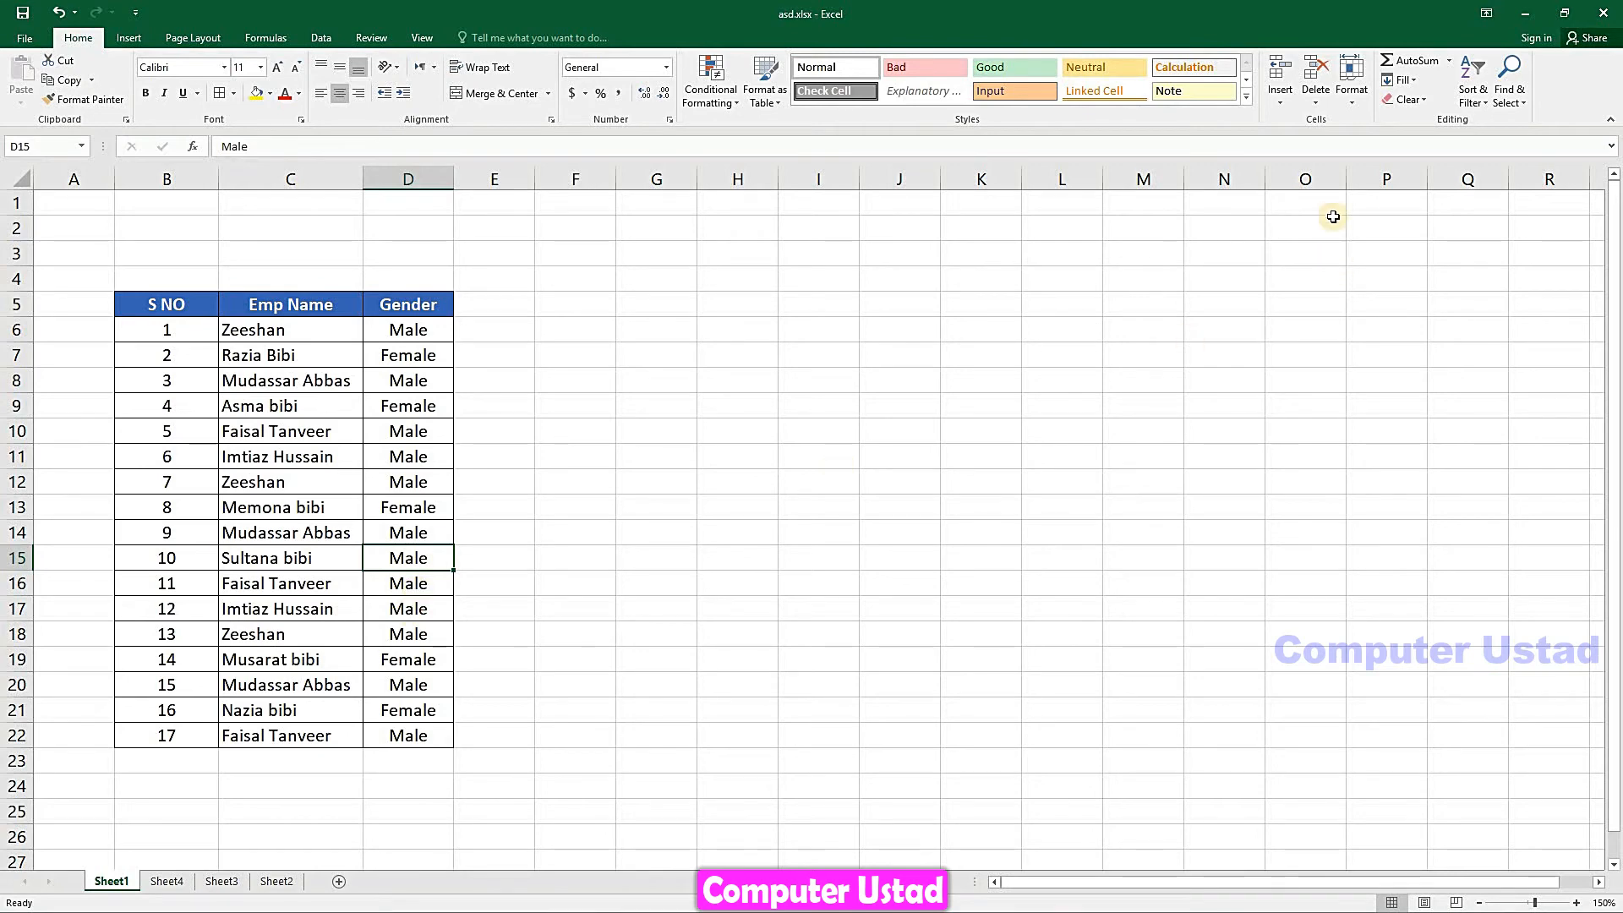
left_click(1317, 103)
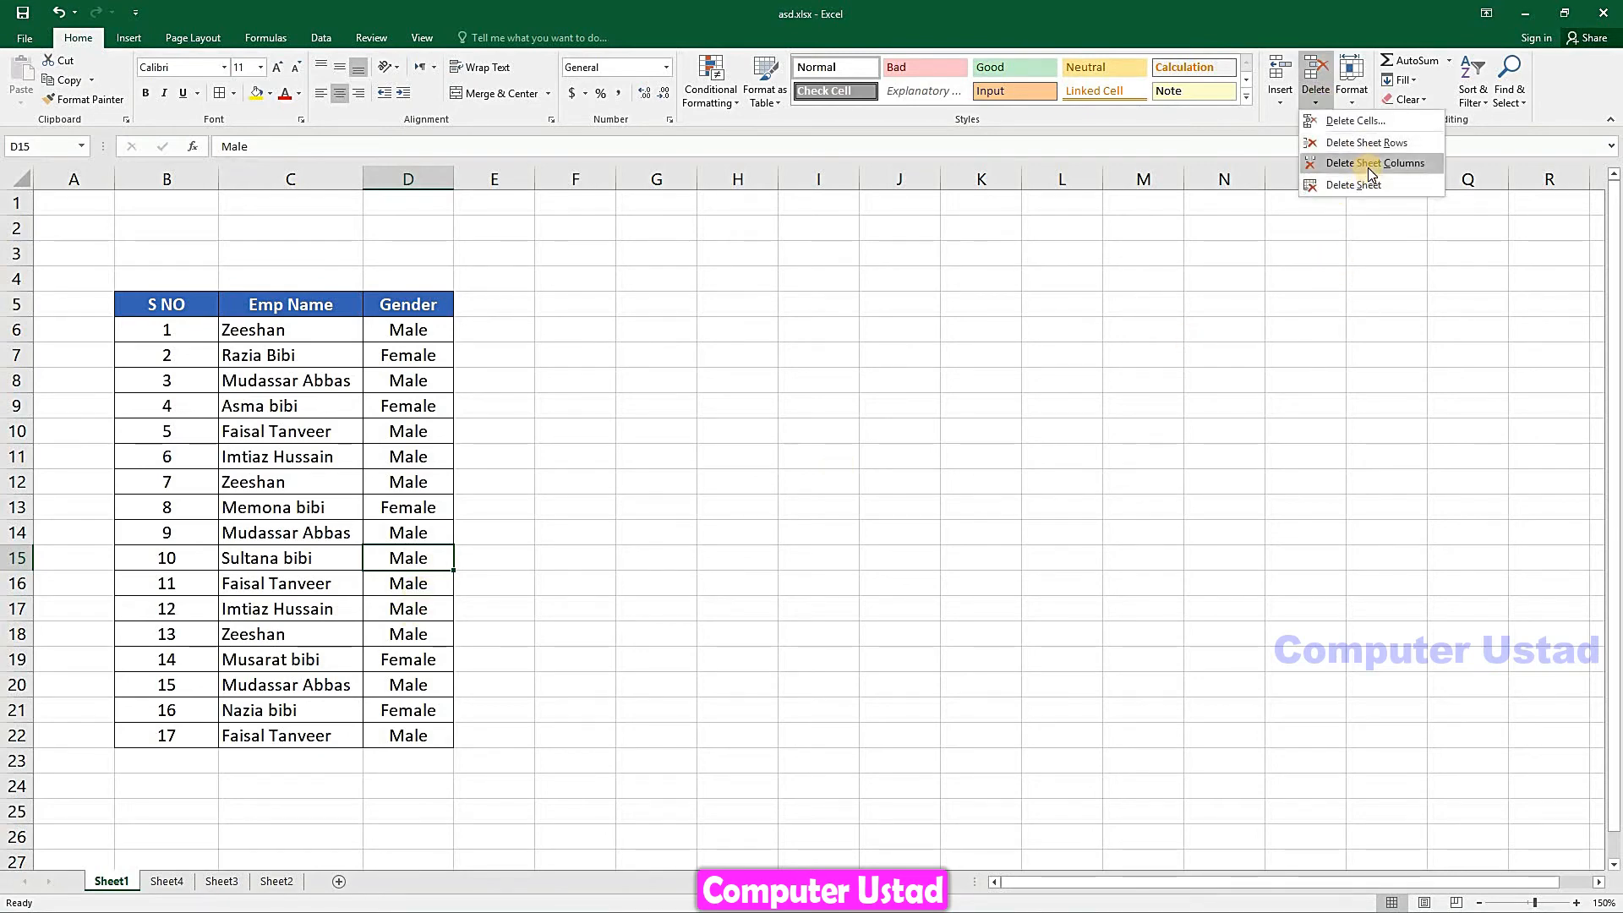
left_click(1370, 165)
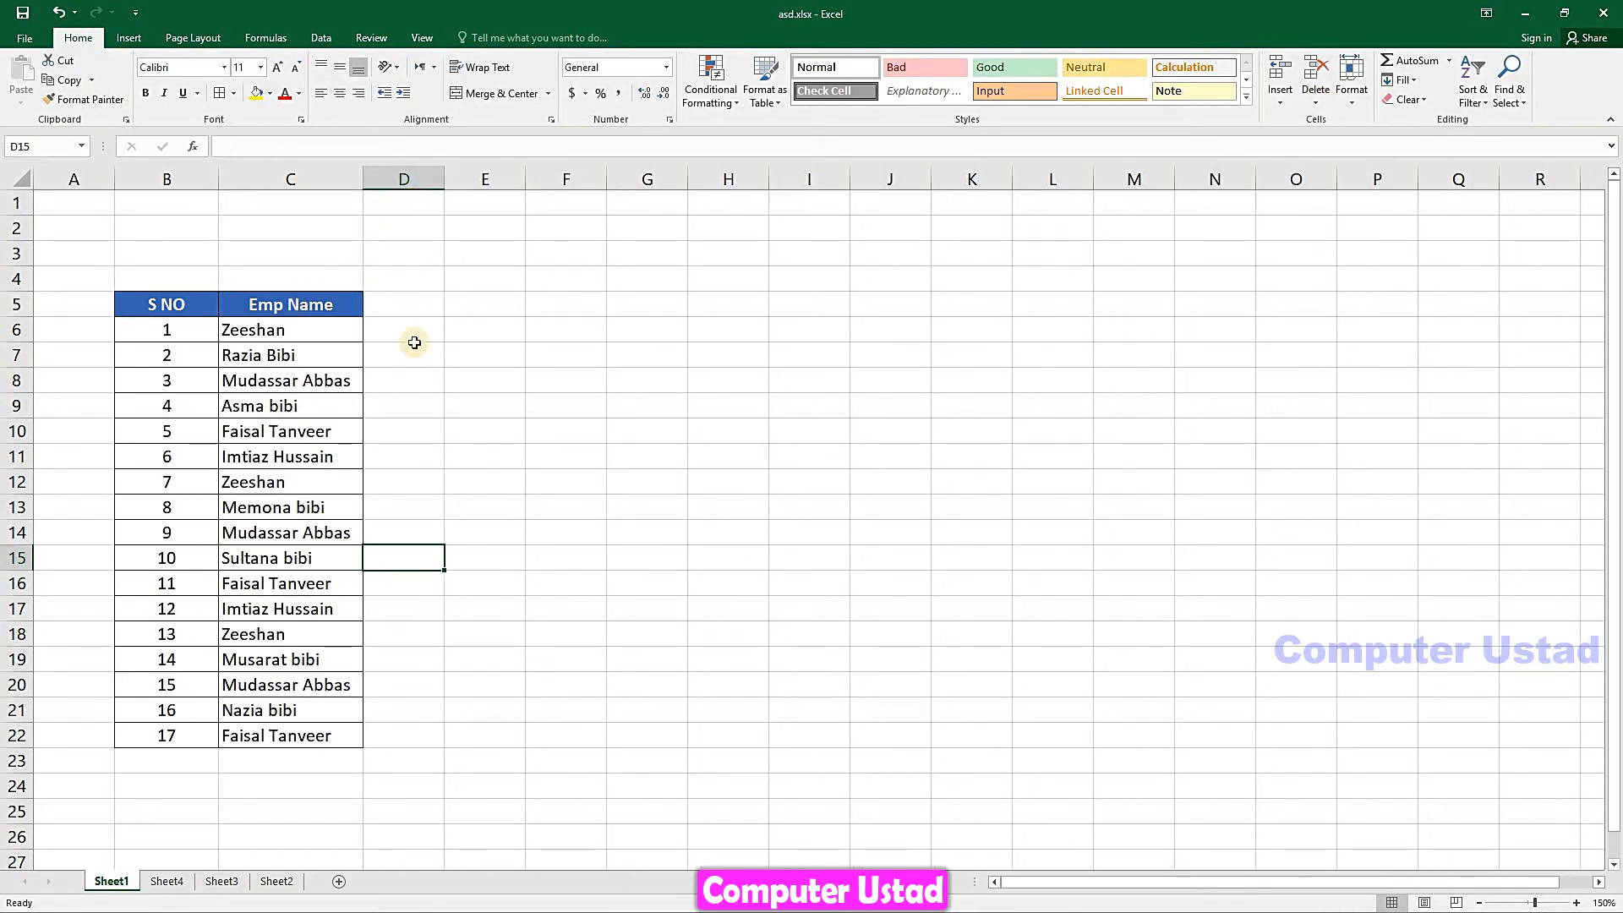
key("ctrl+z")
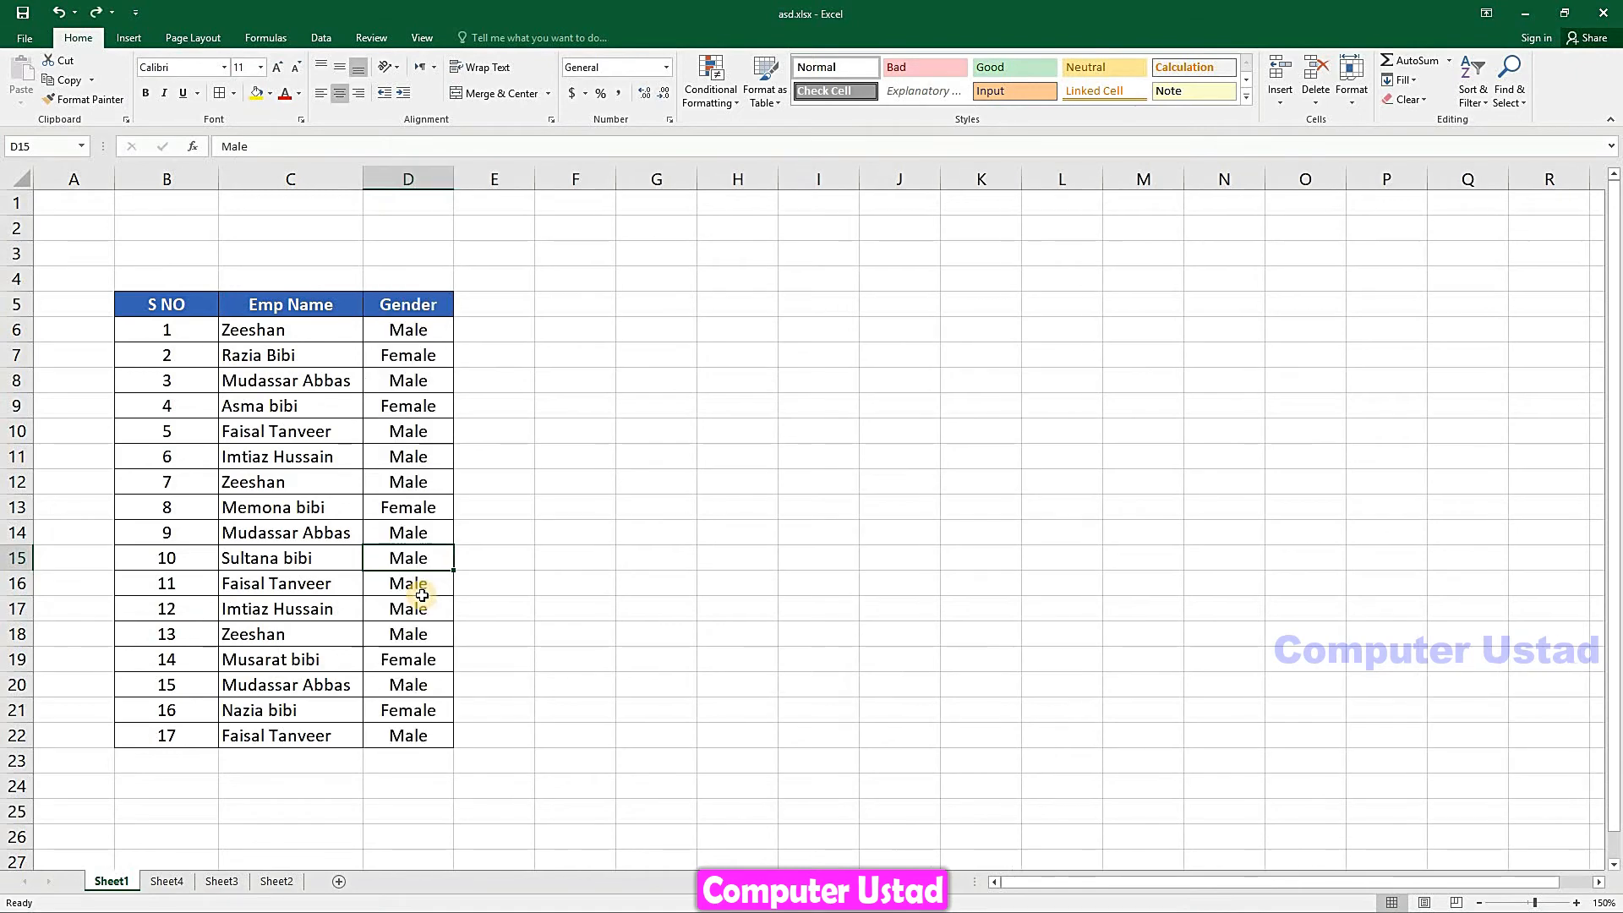
key("ctrl+z")
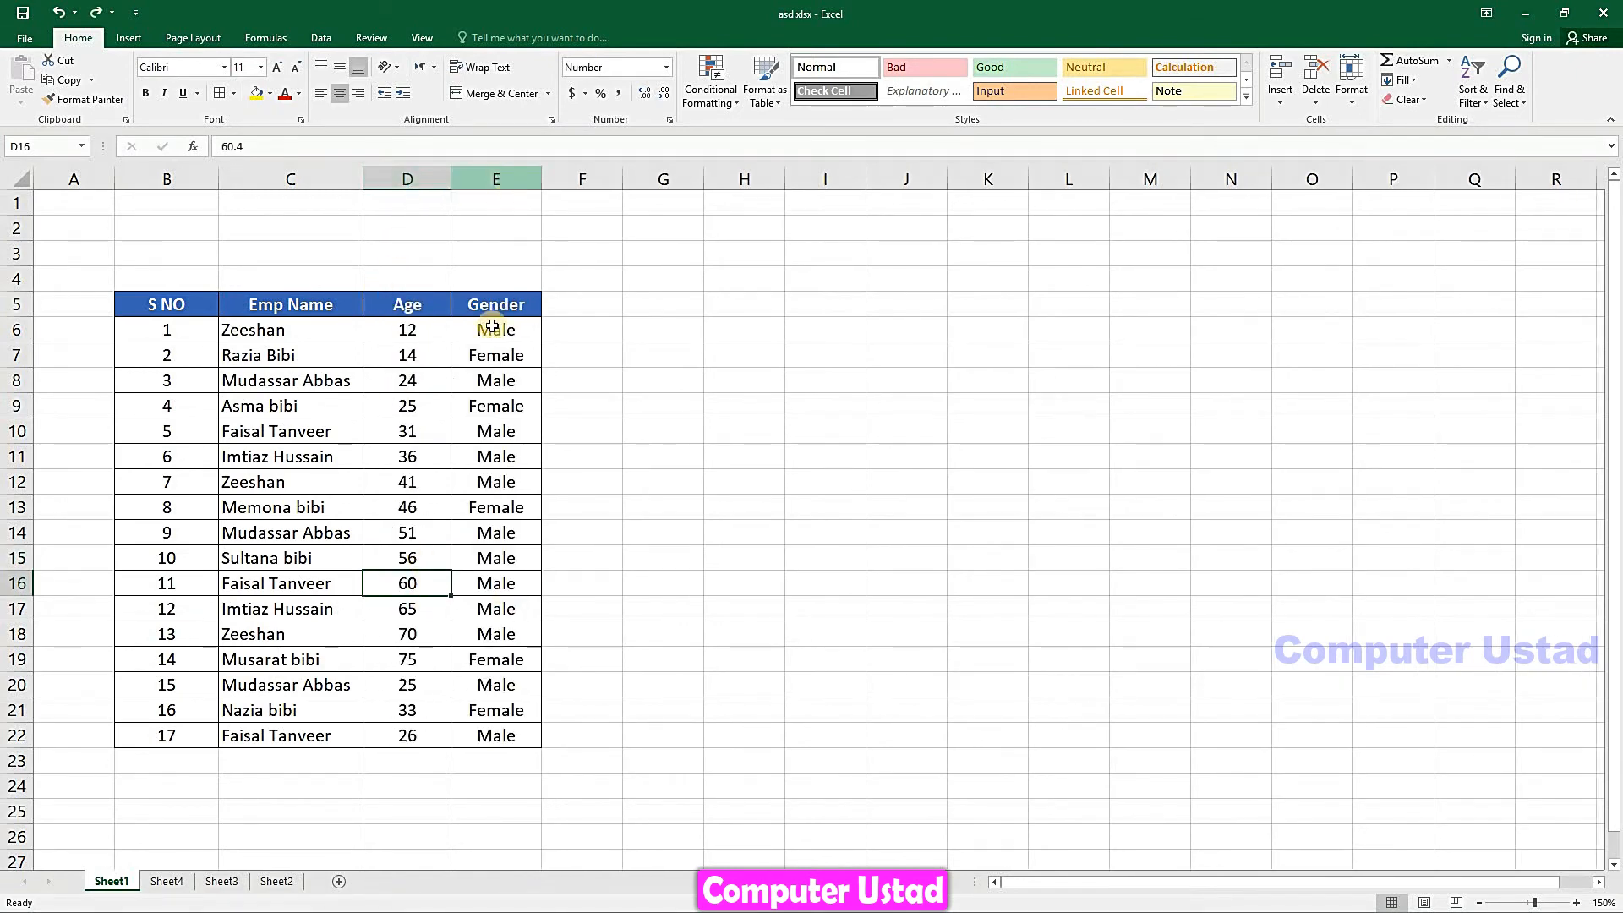
Select the whole of column E (Gender), delete it, and undo the deletion.
left_click(513, 177)
right_click(515, 176)
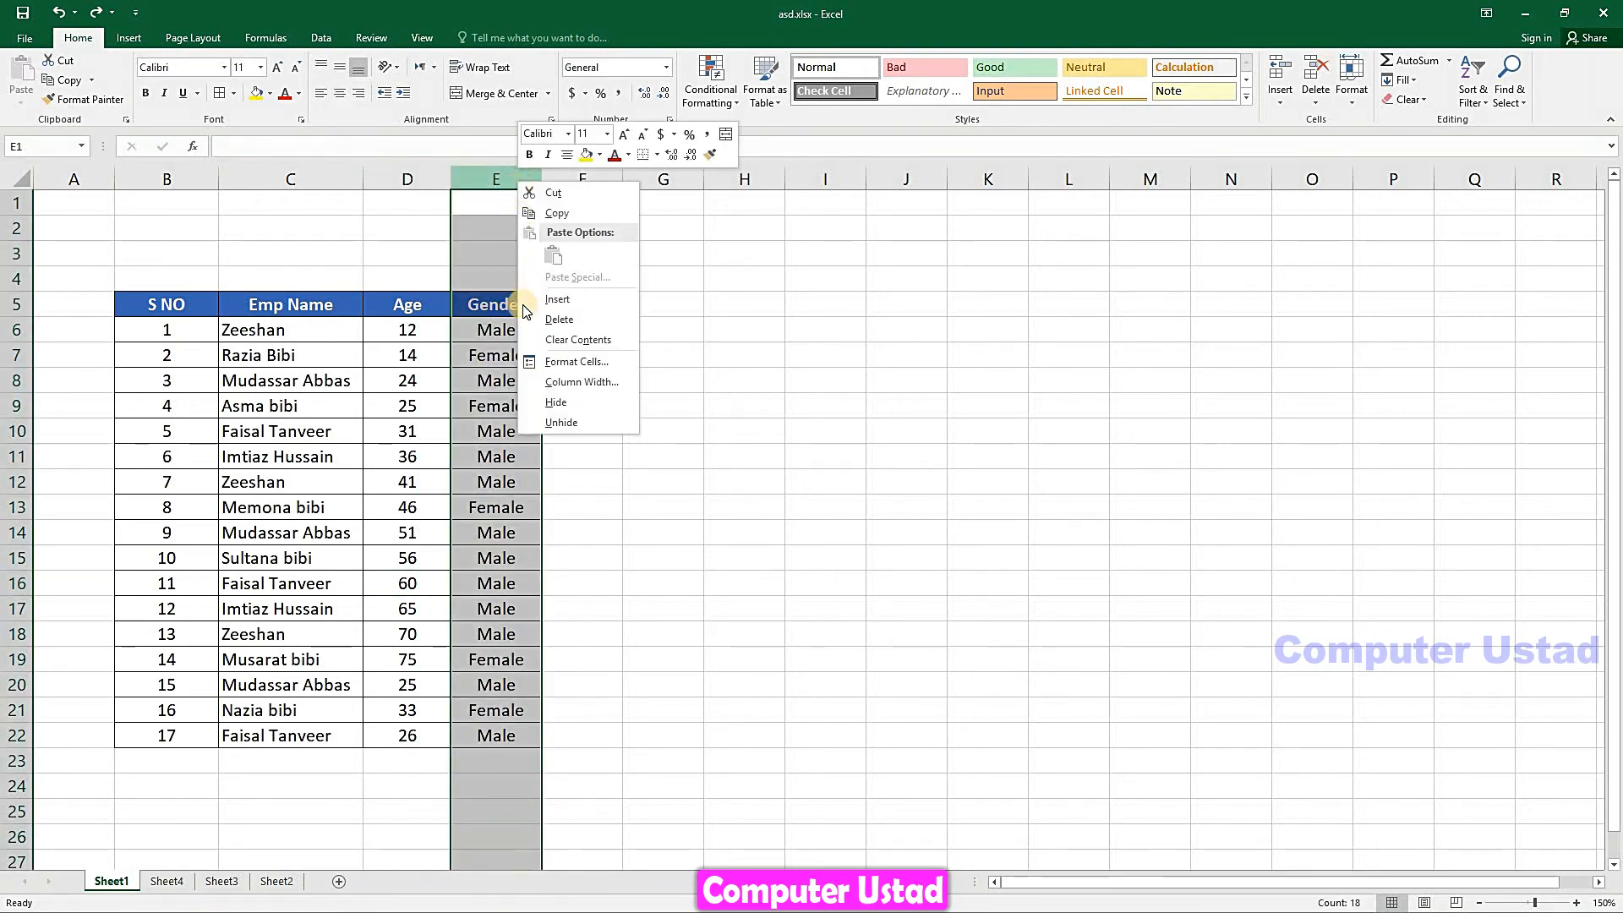
left_click(567, 322)
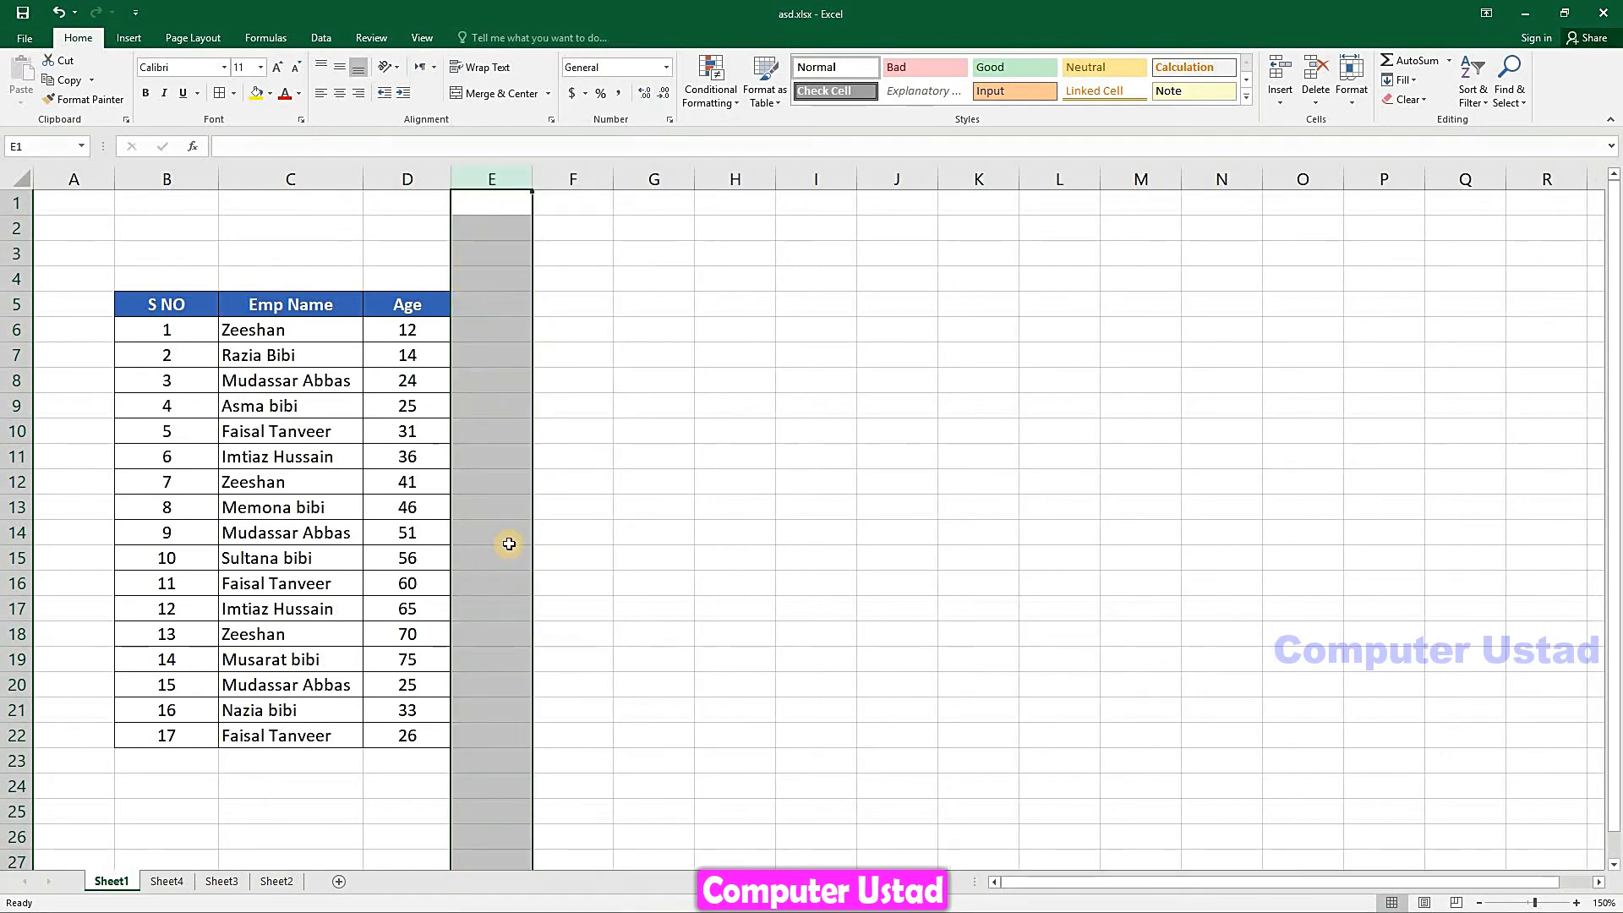
key("ctrl+z")
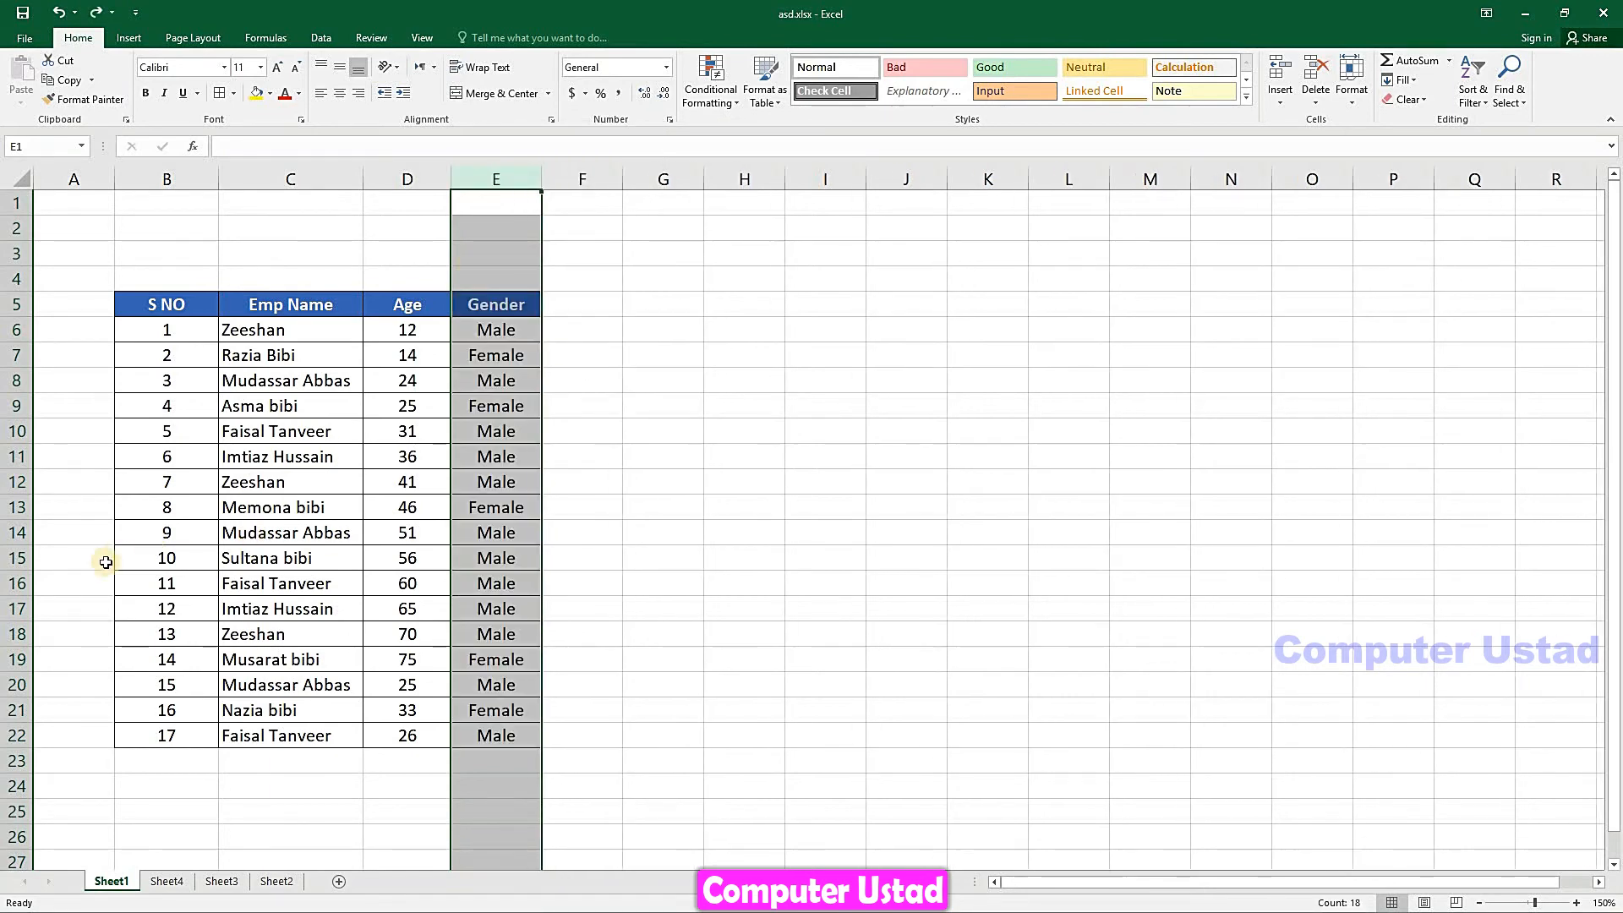
Delete the whole sheet rows of serial numbers 10 and 14 one after the other, and undo both deletions.
right_click(15, 559)
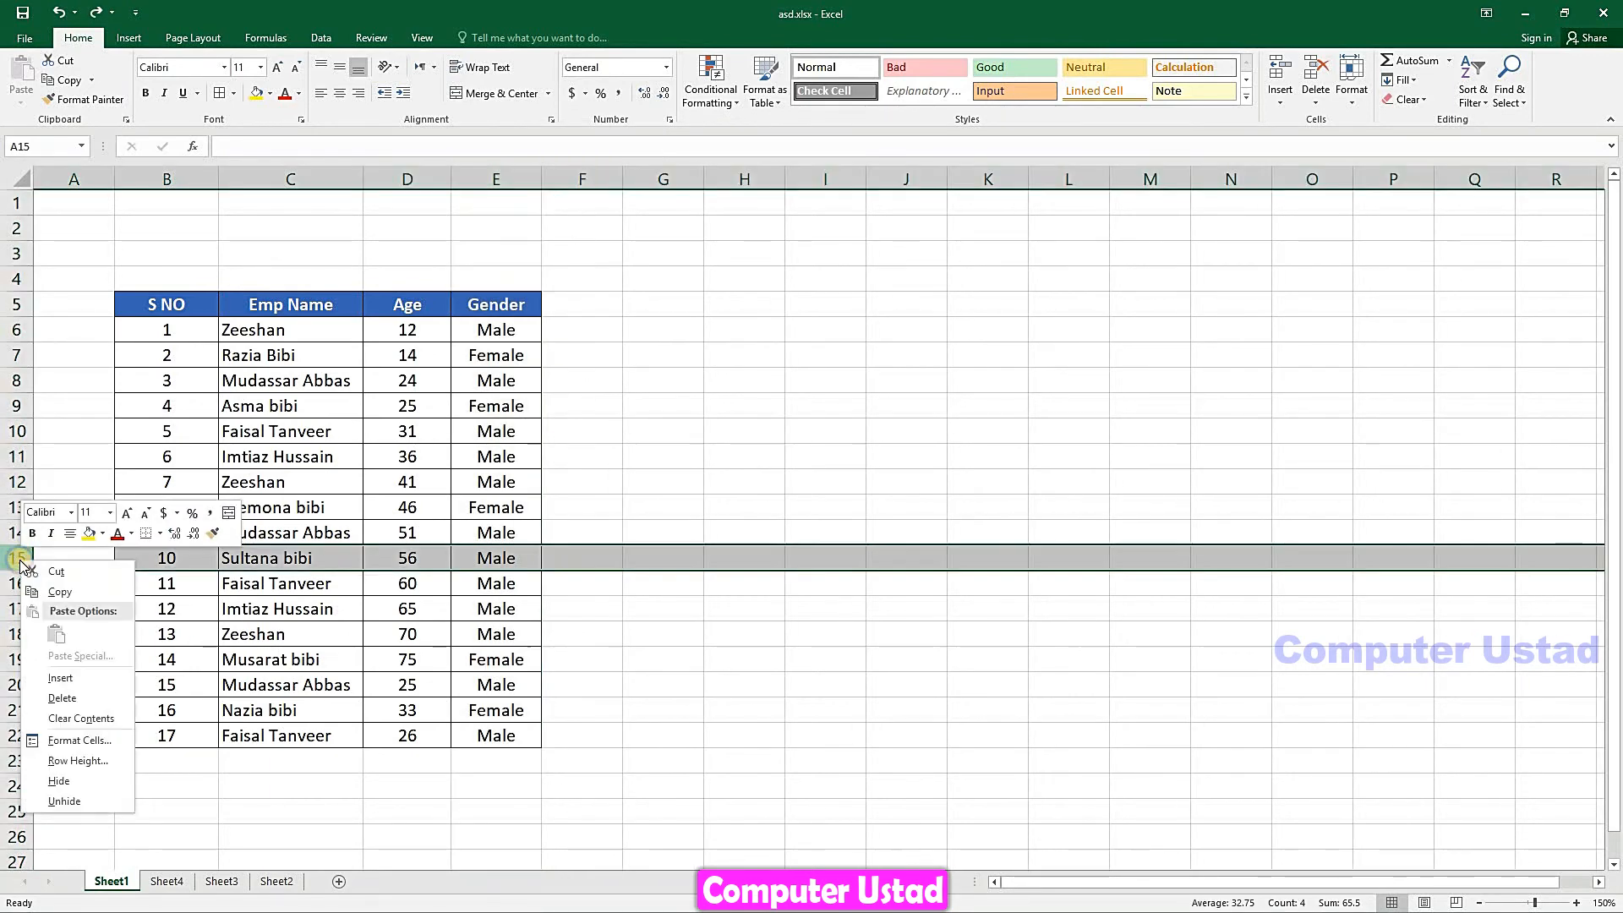
left_click(55, 697)
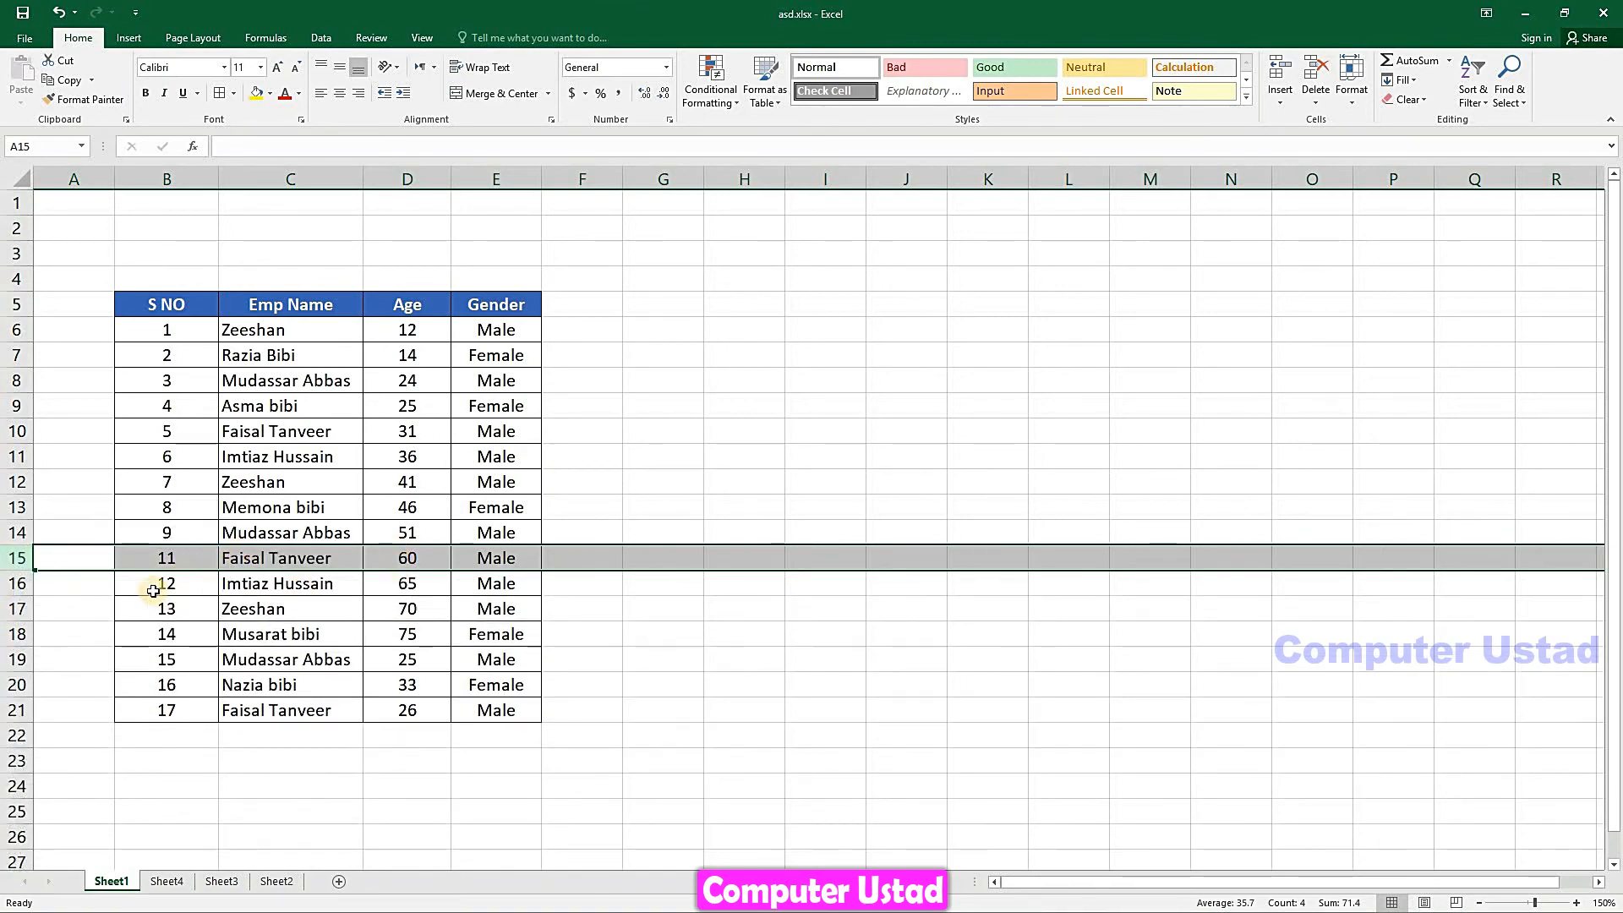
right_click(18, 634)
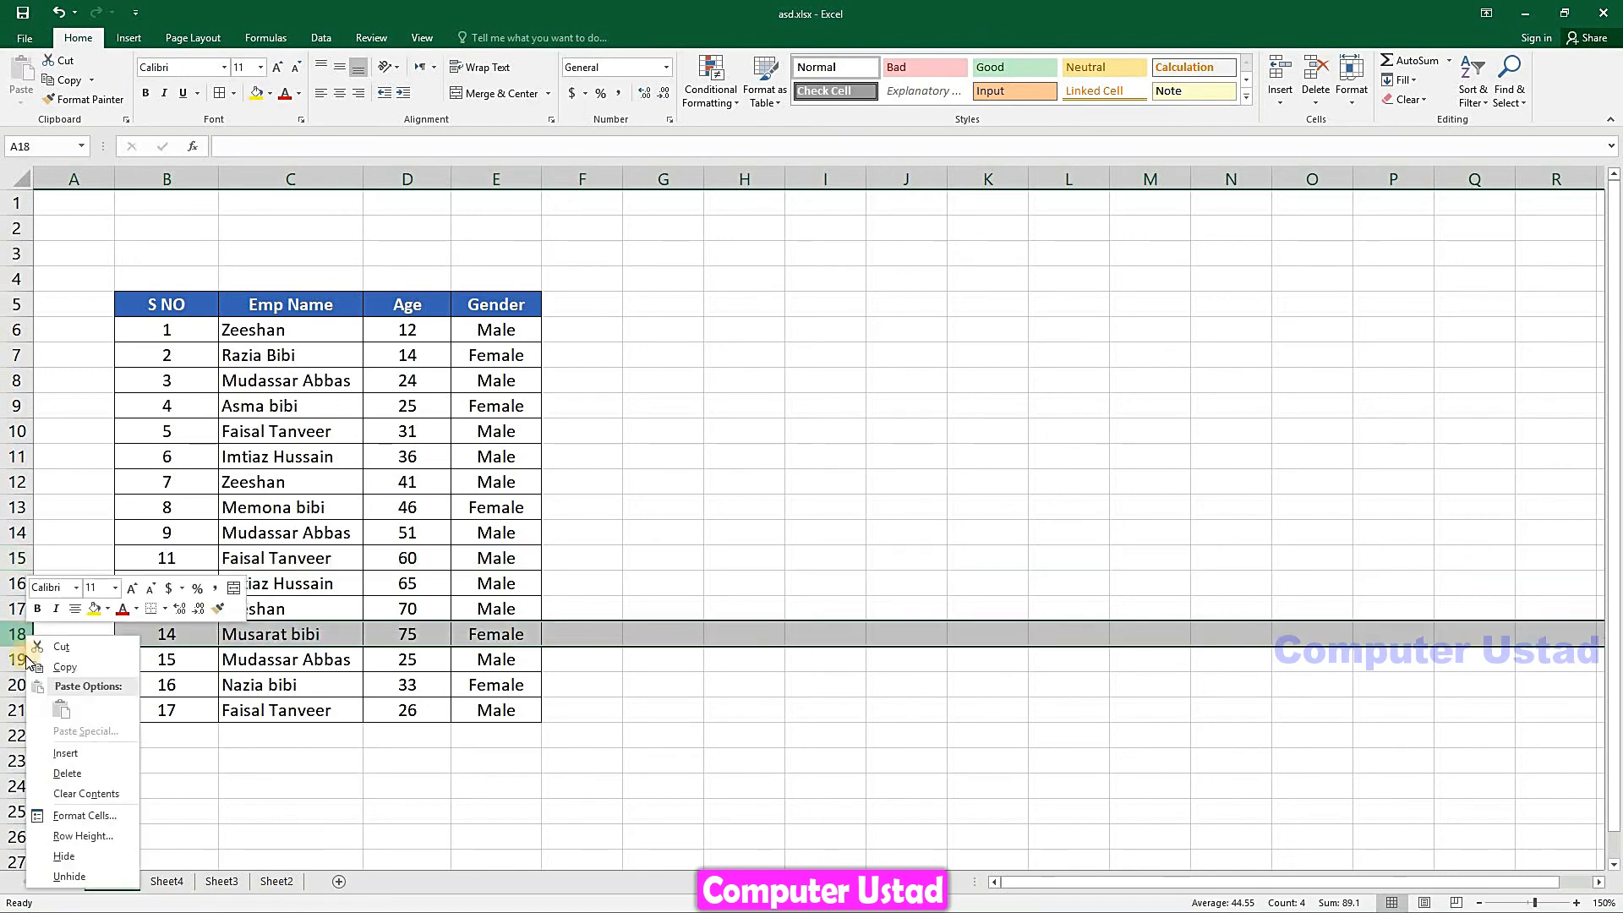
left_click(65, 773)
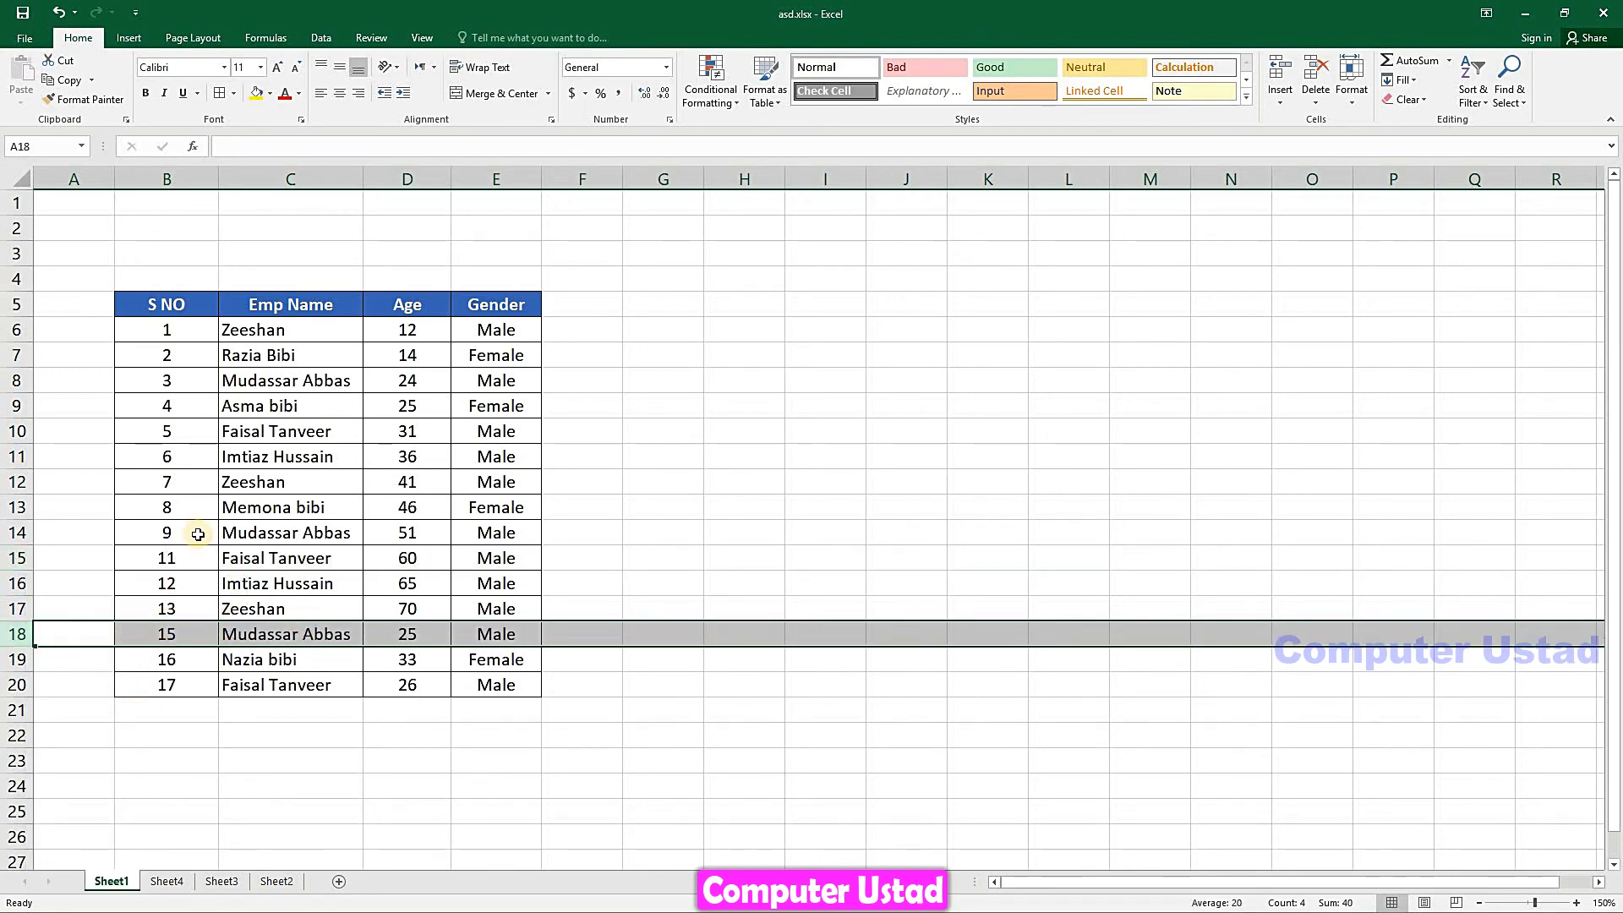
key("ctrl+z")
key("ctrl+z")
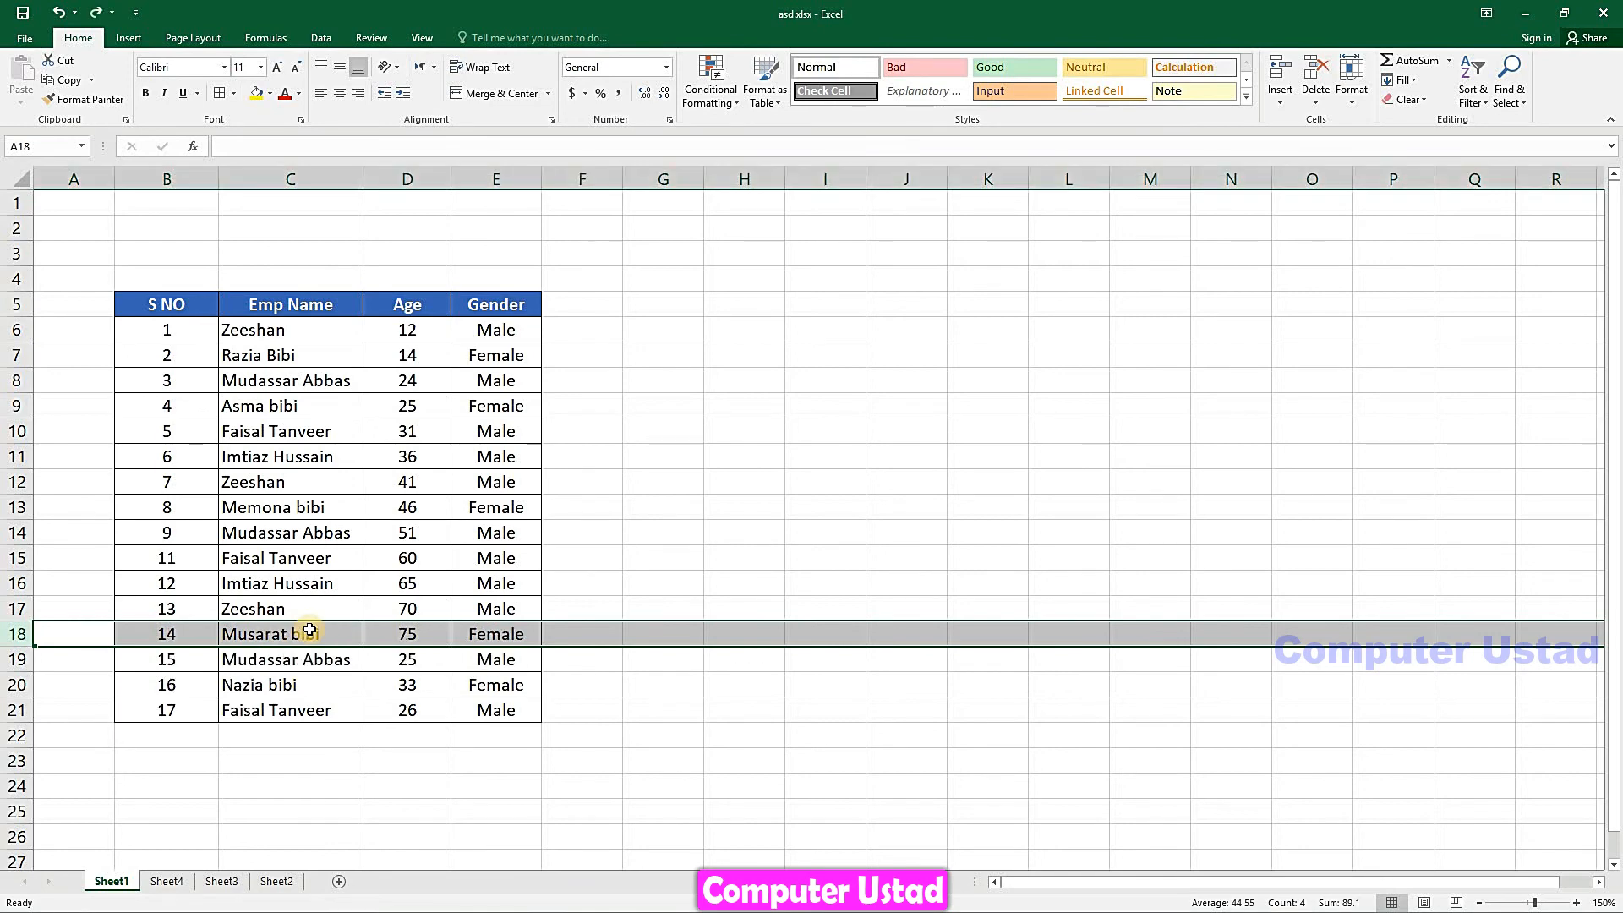
Enter the sample text "sada" in cell D20 of Sheet4 and fill it across the range D20:V33.
left_click(1315, 95)
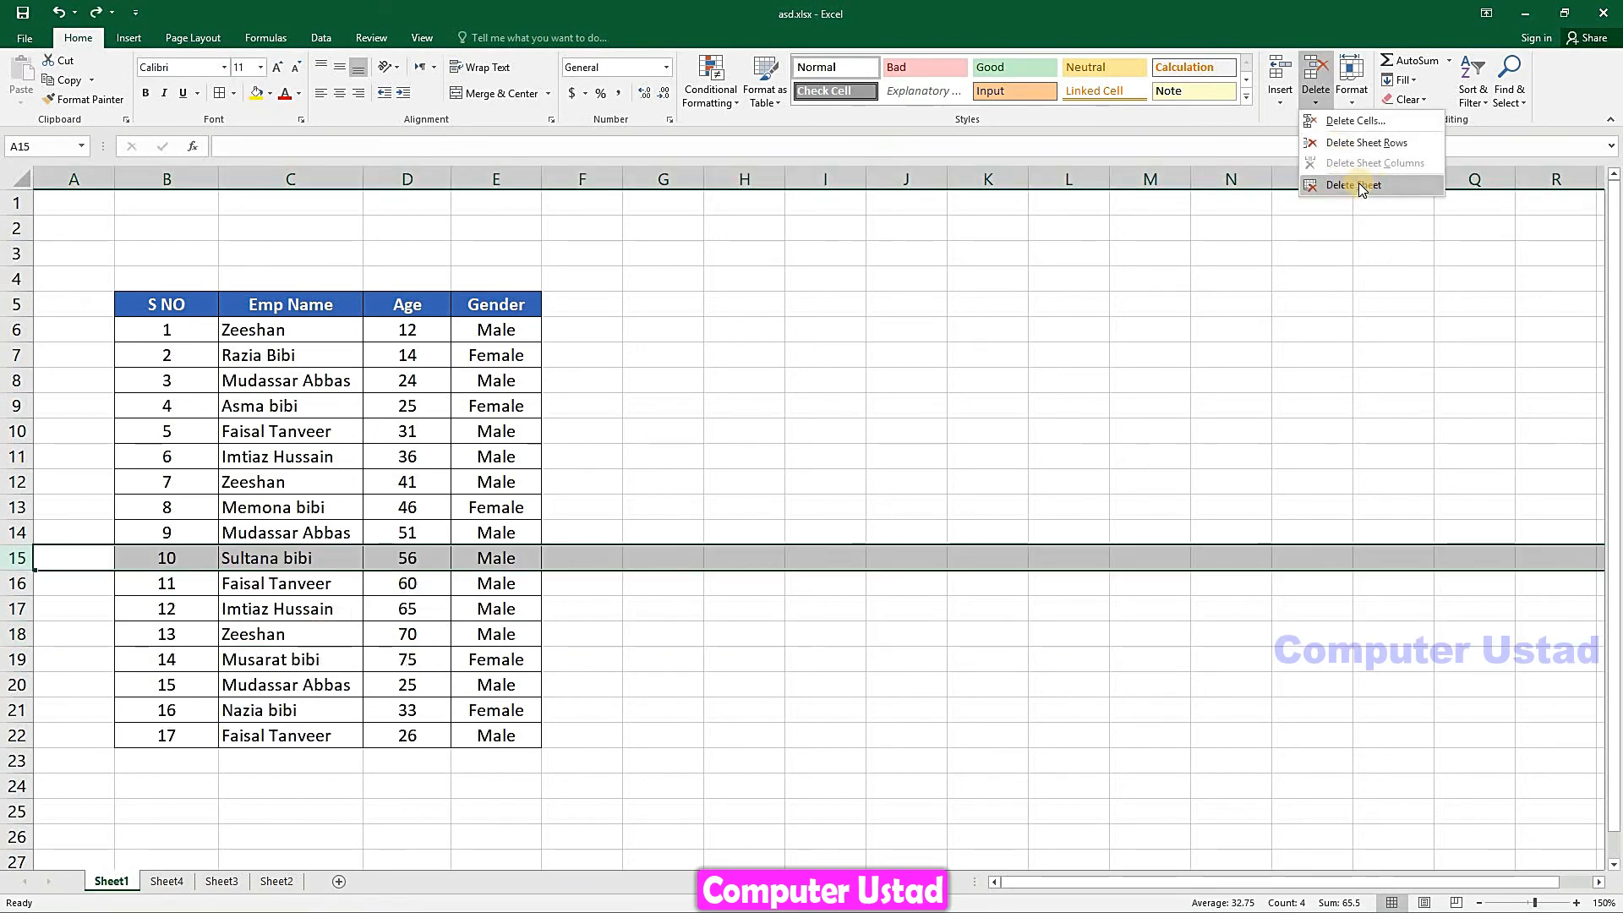
left_click(174, 884)
left_click(167, 881)
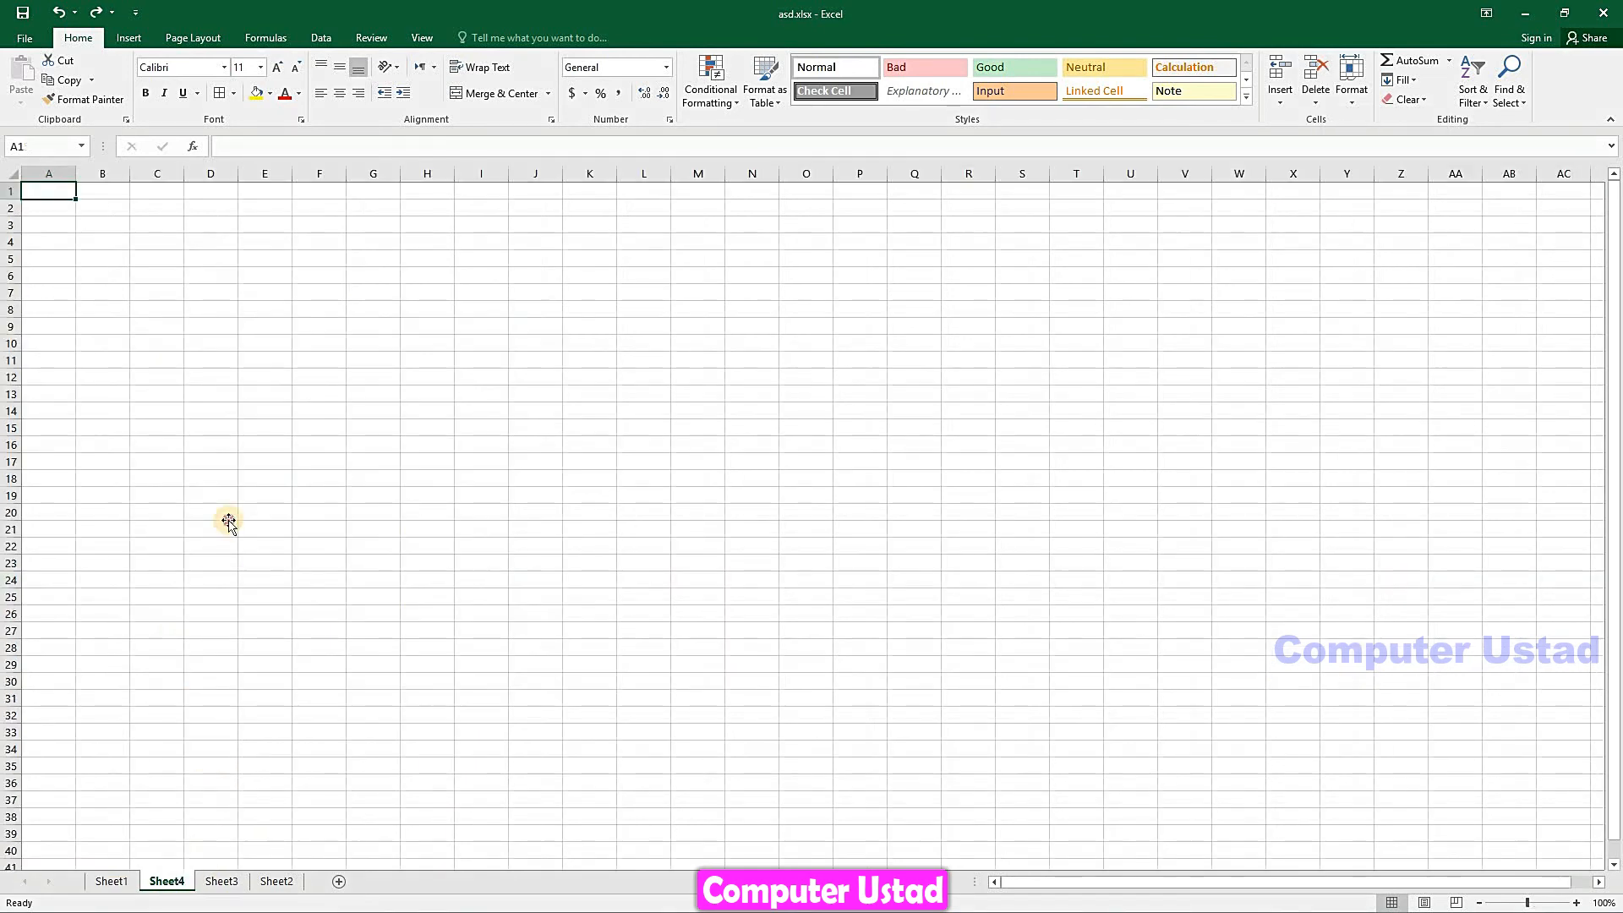
left_click(225, 517)
type("sada")
key("Tab")
key("Tab")
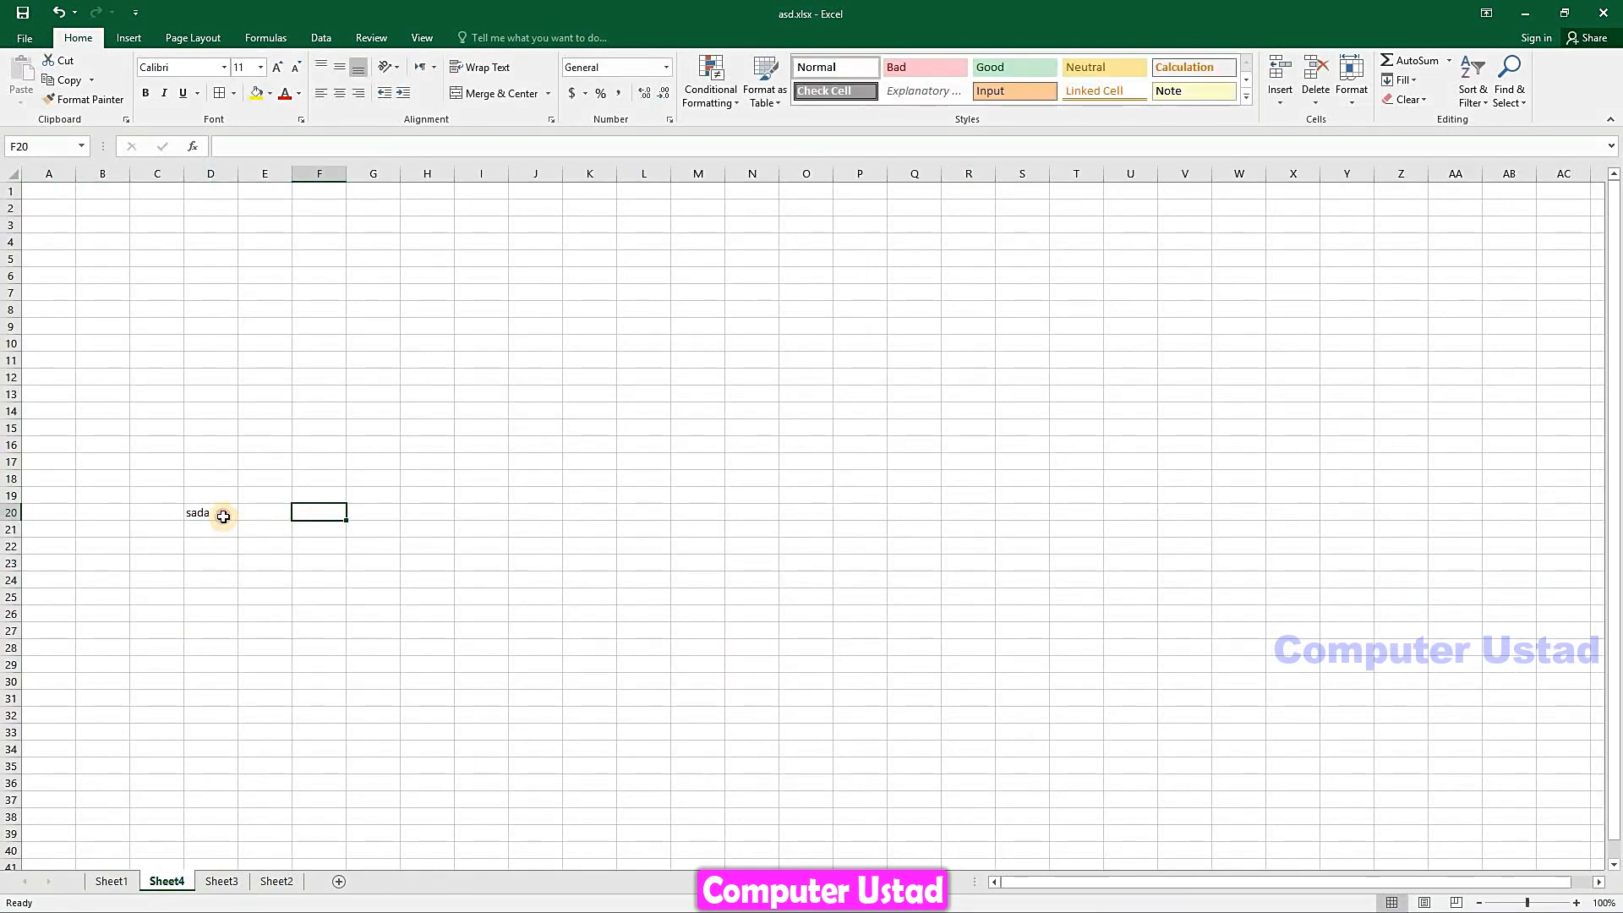
left_click(231, 520)
left_click_drag(235, 520, 1192, 718)
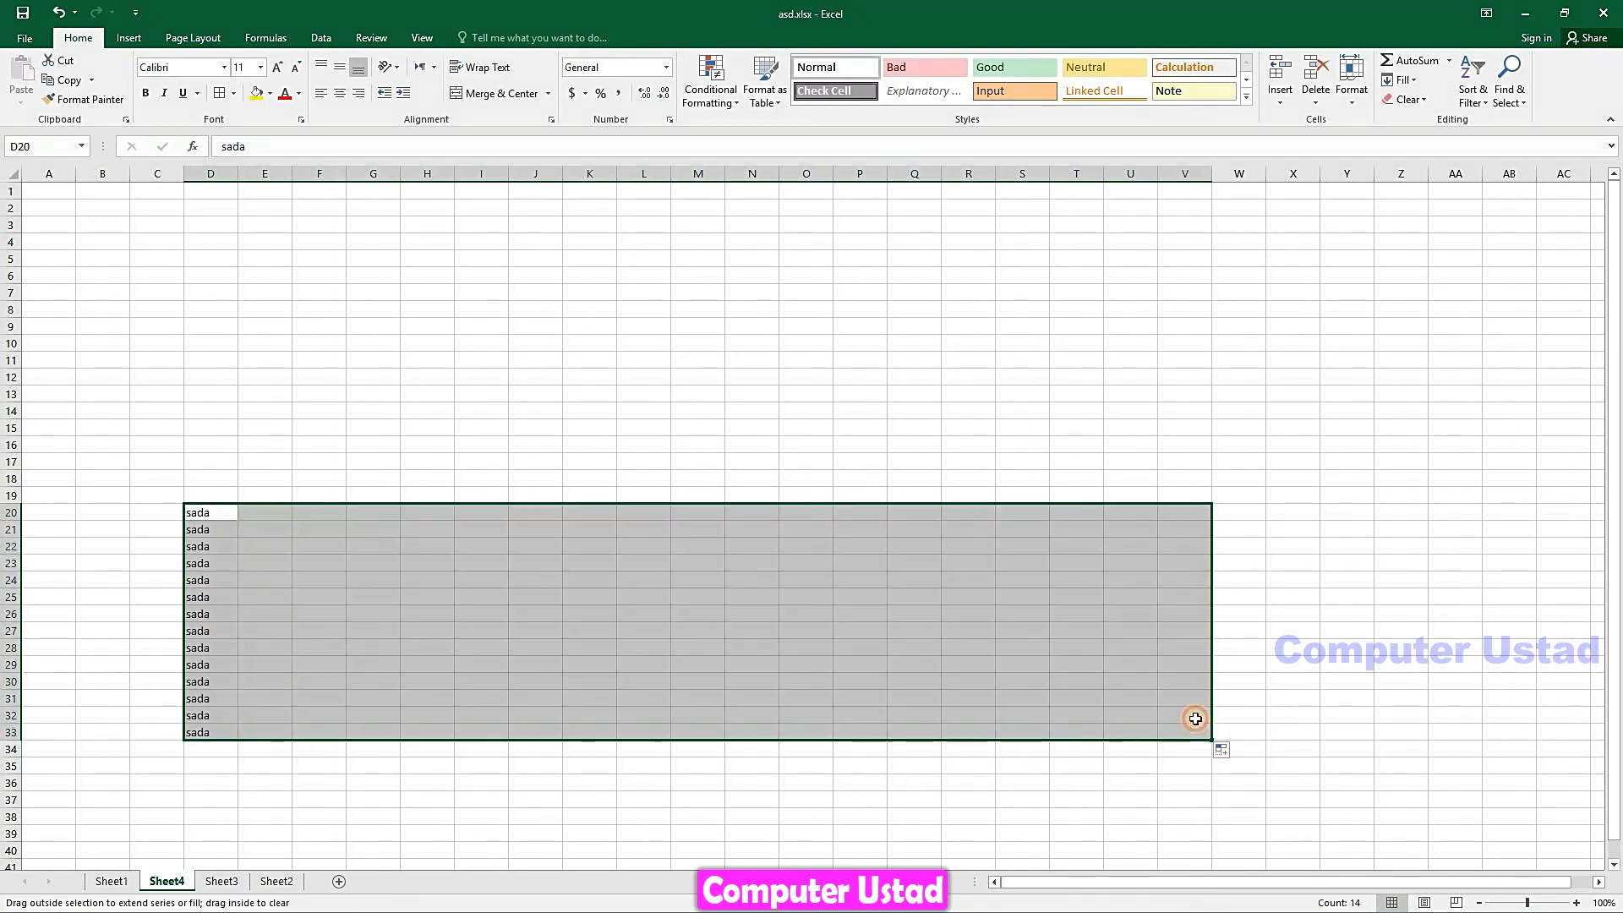
left_click(993, 456)
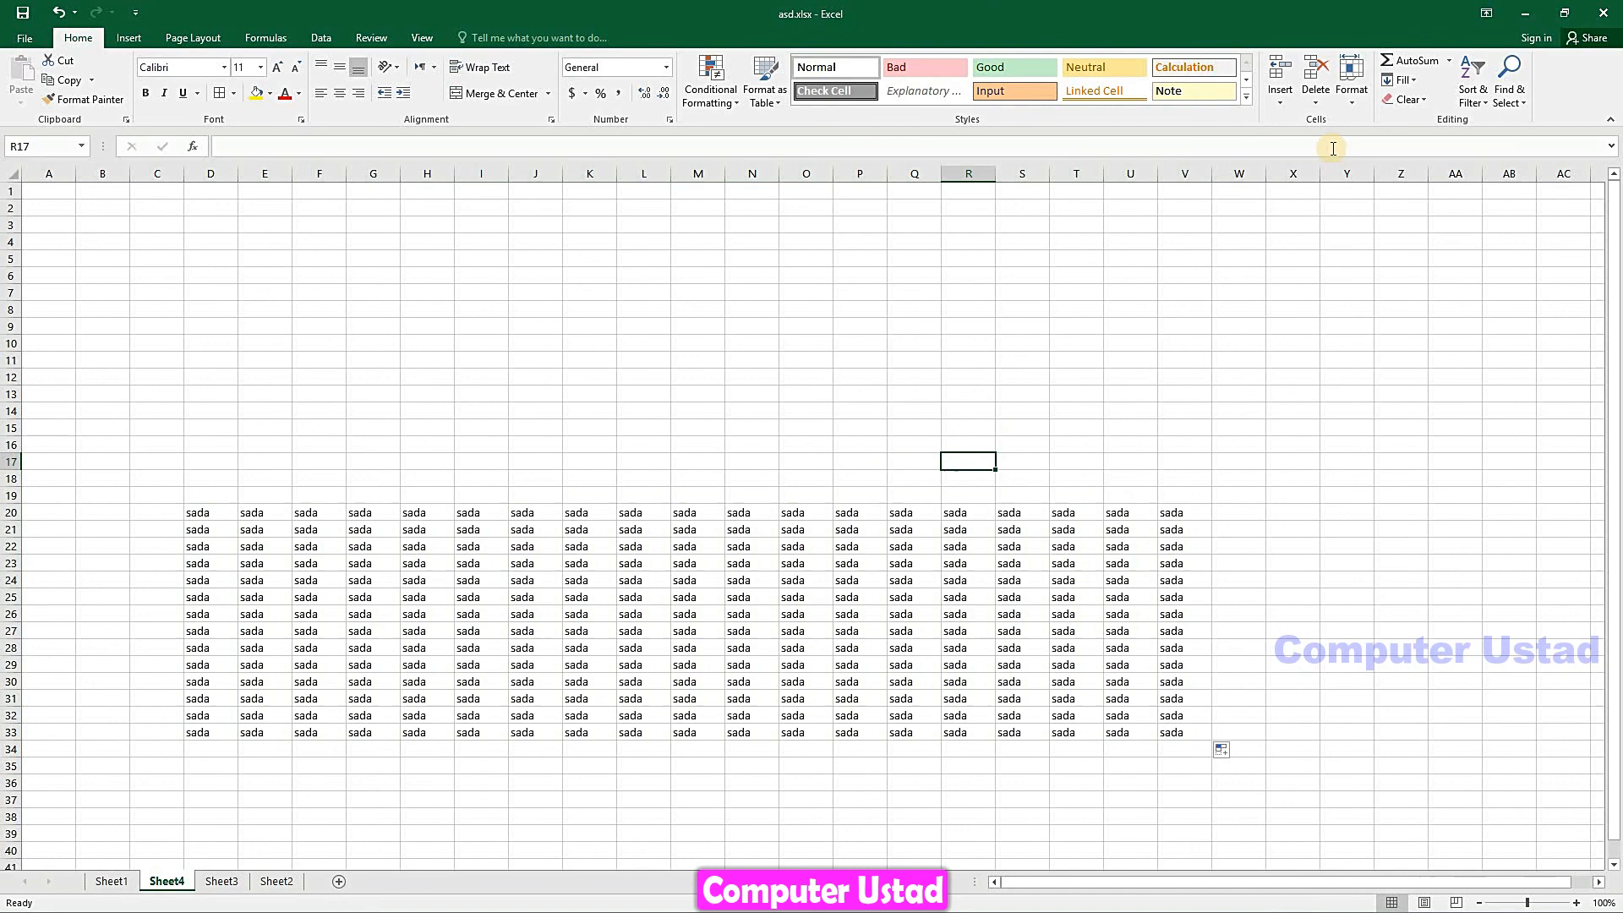
Permanently delete Sheet4 from the workbook, and return to cell D15 of the employee table on Sheet1.
left_click(1315, 95)
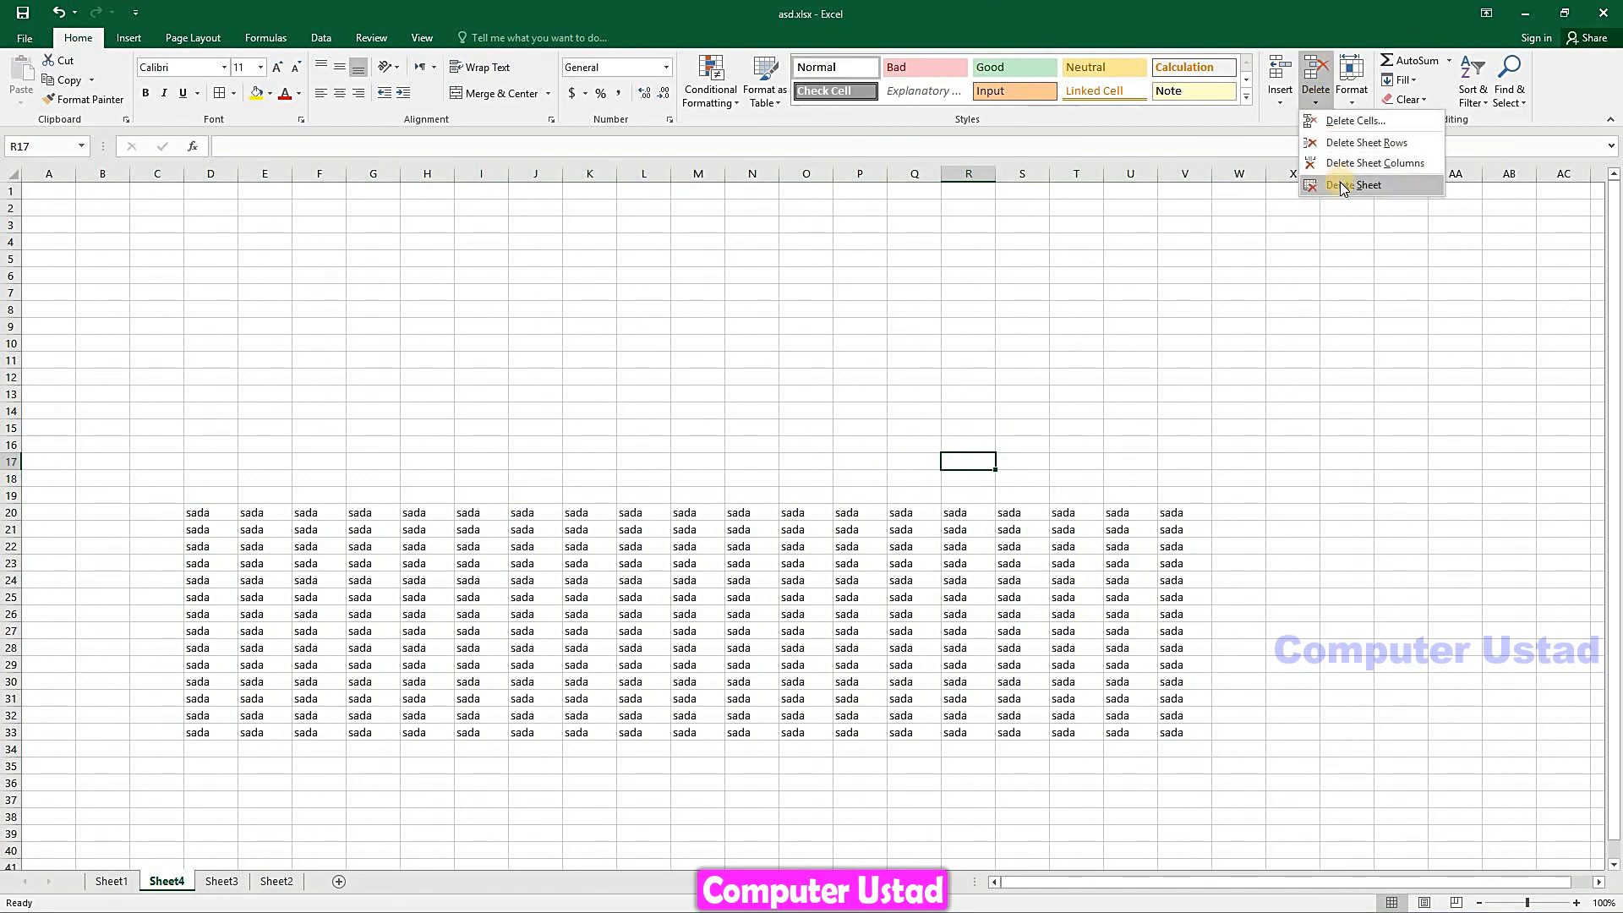
left_click(1344, 188)
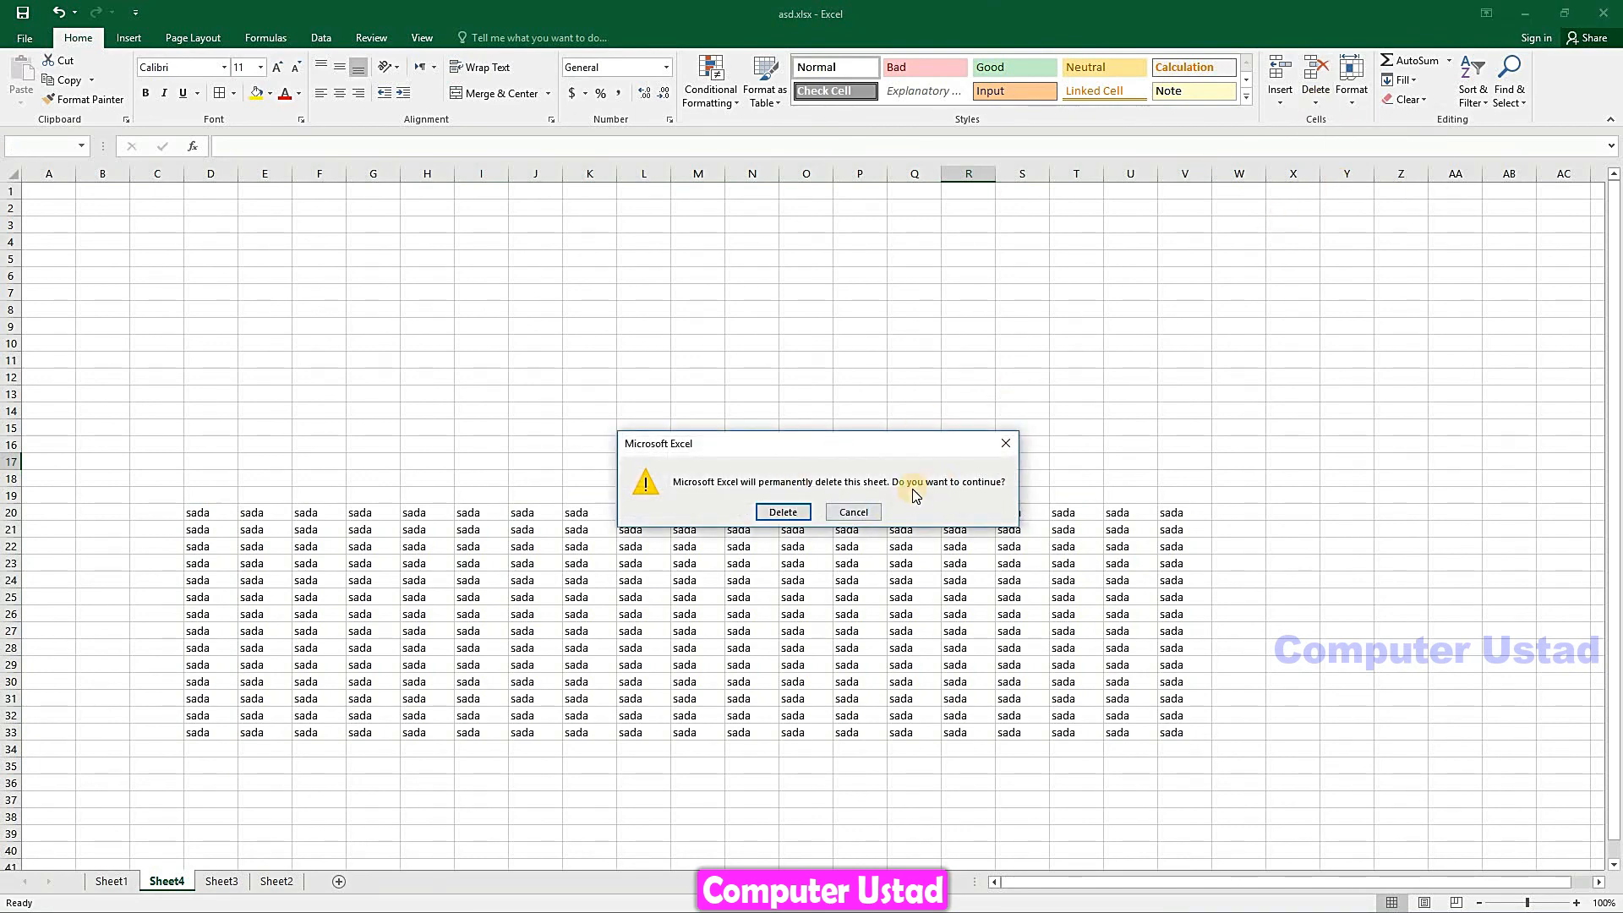
left_click(784, 513)
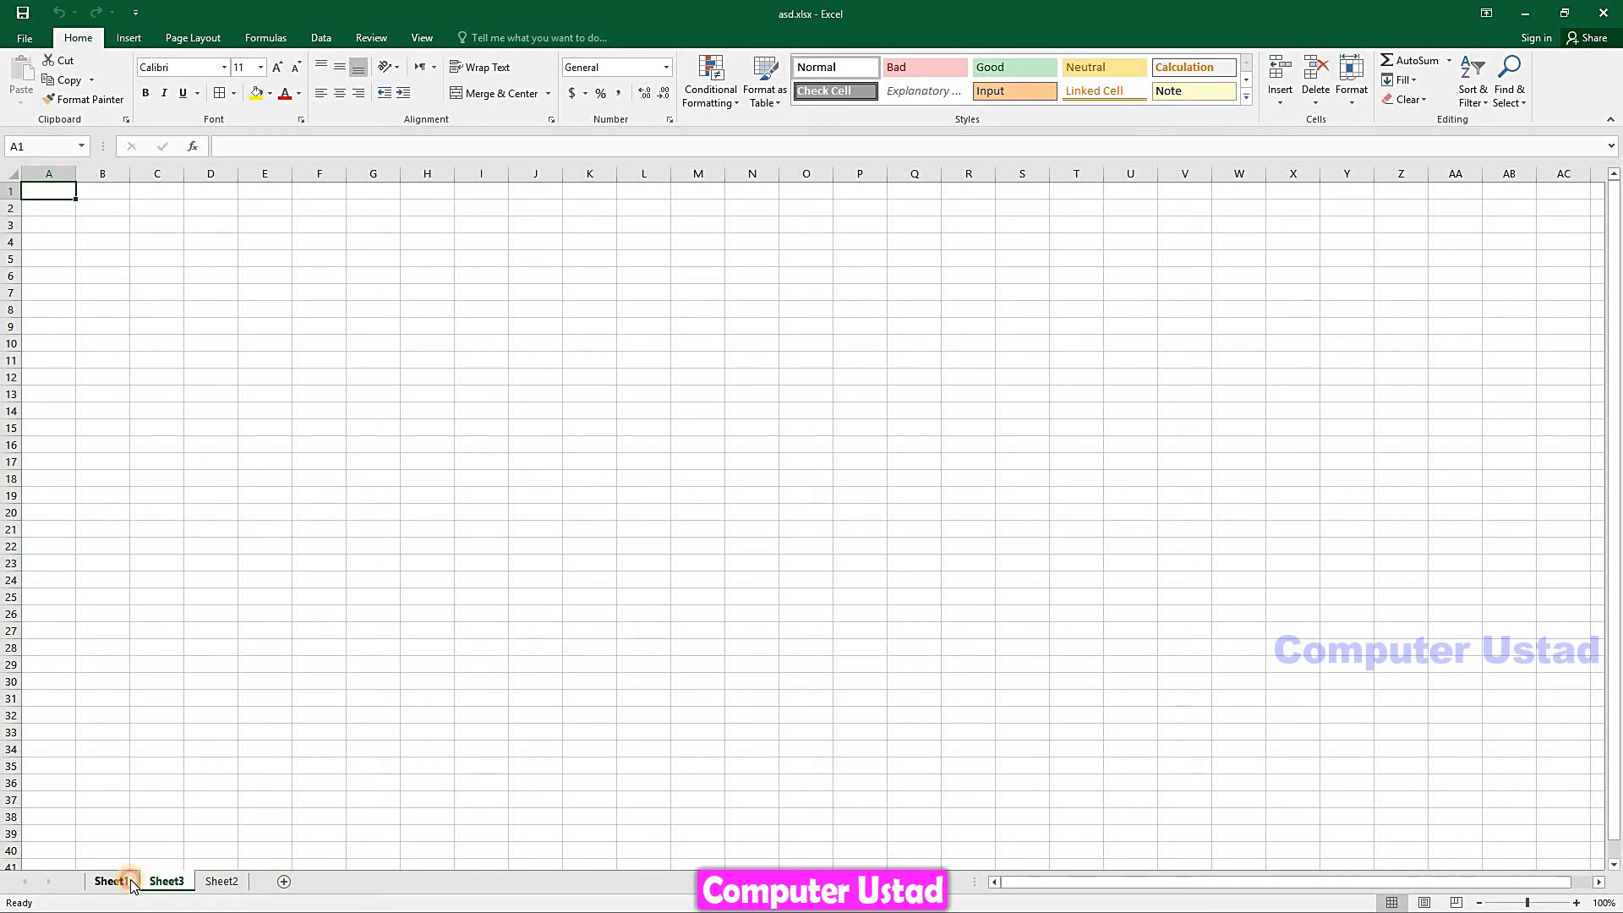
left_click(131, 884)
left_click(399, 551)
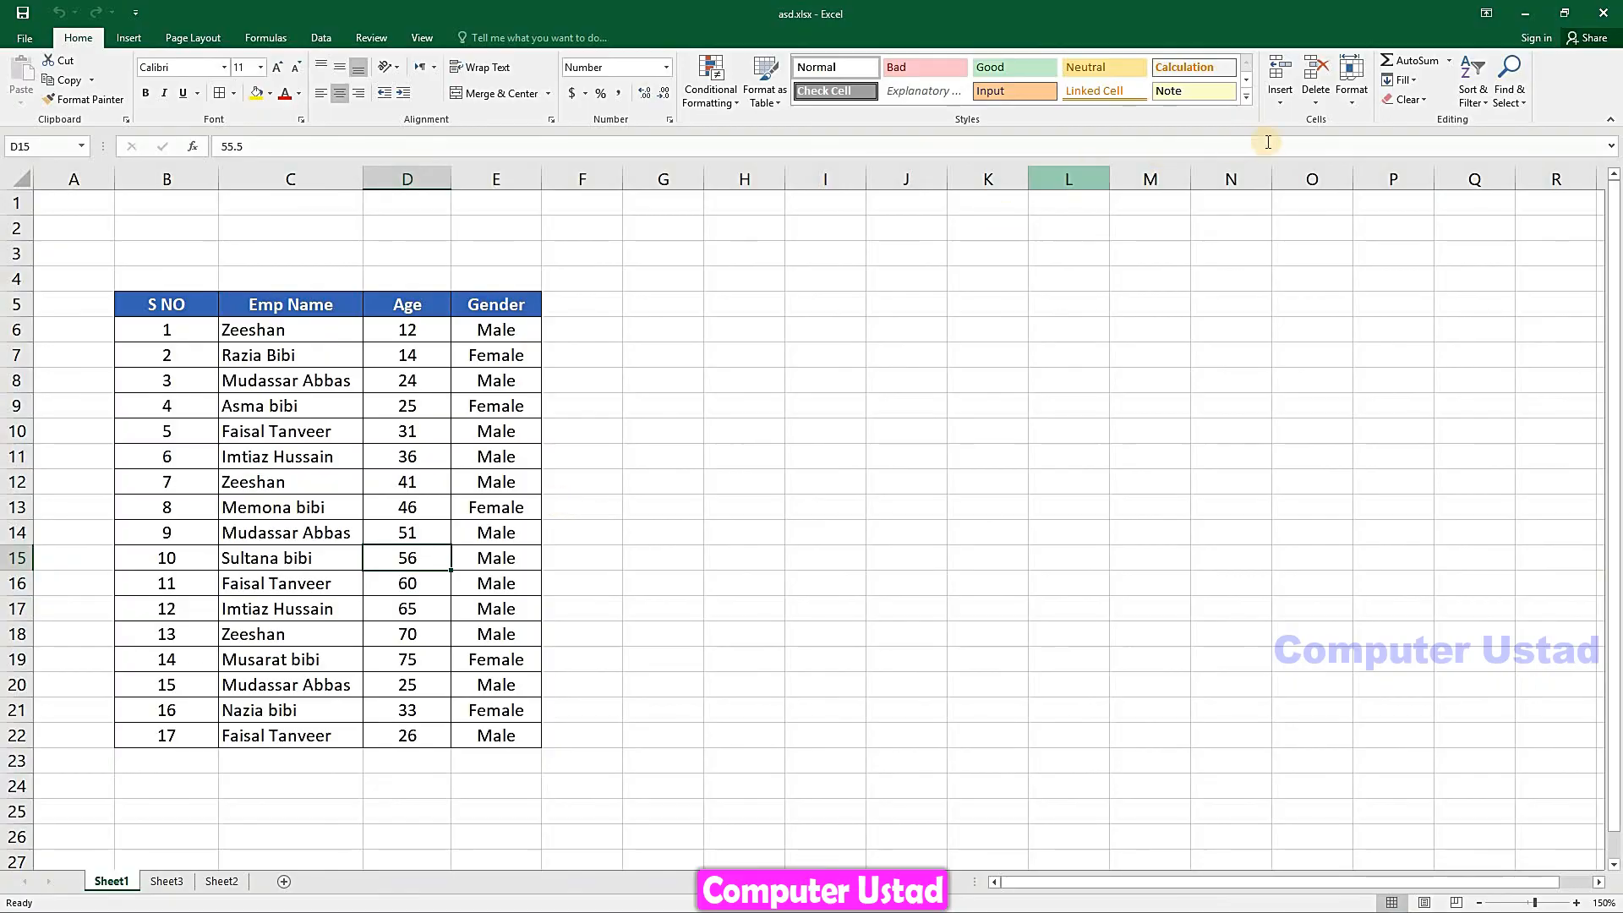